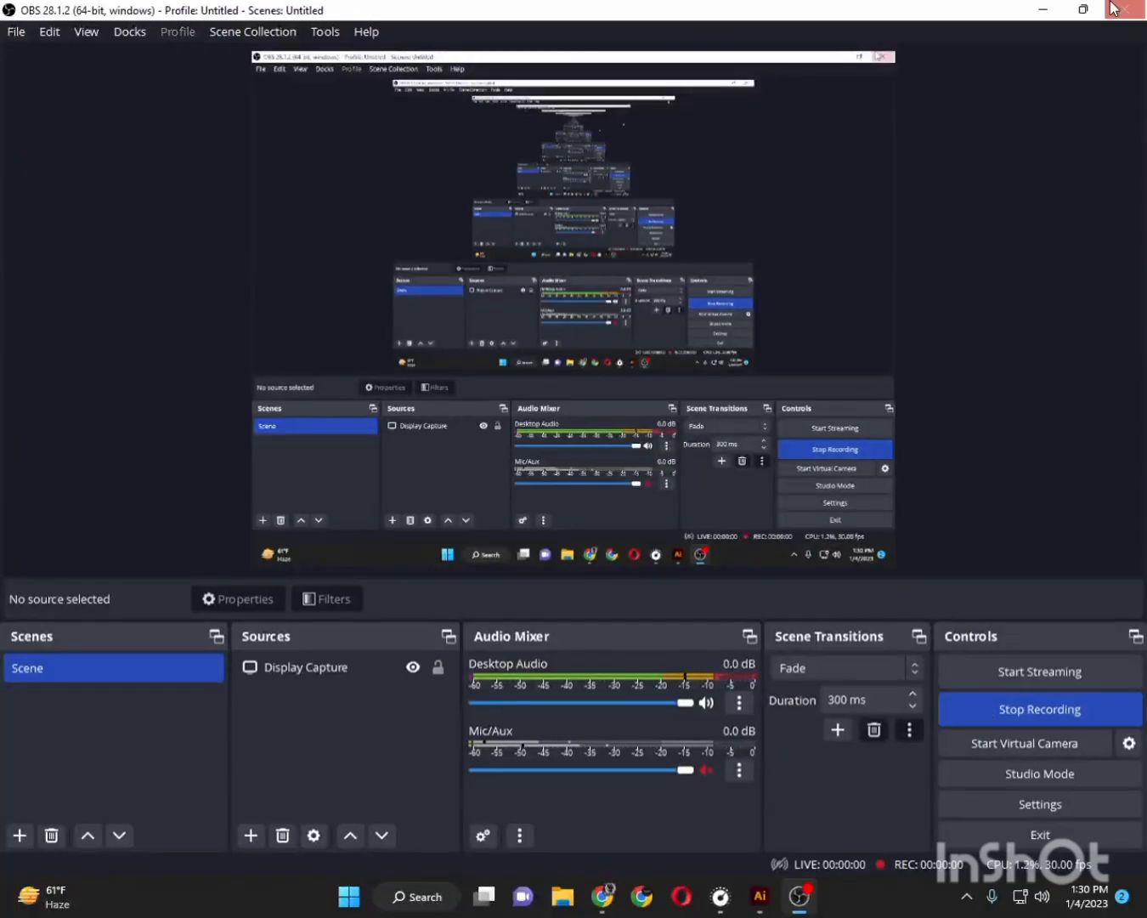
- Start recording in OBS Studio and minimize it so Illustrator is in view
left_click(1042, 9)
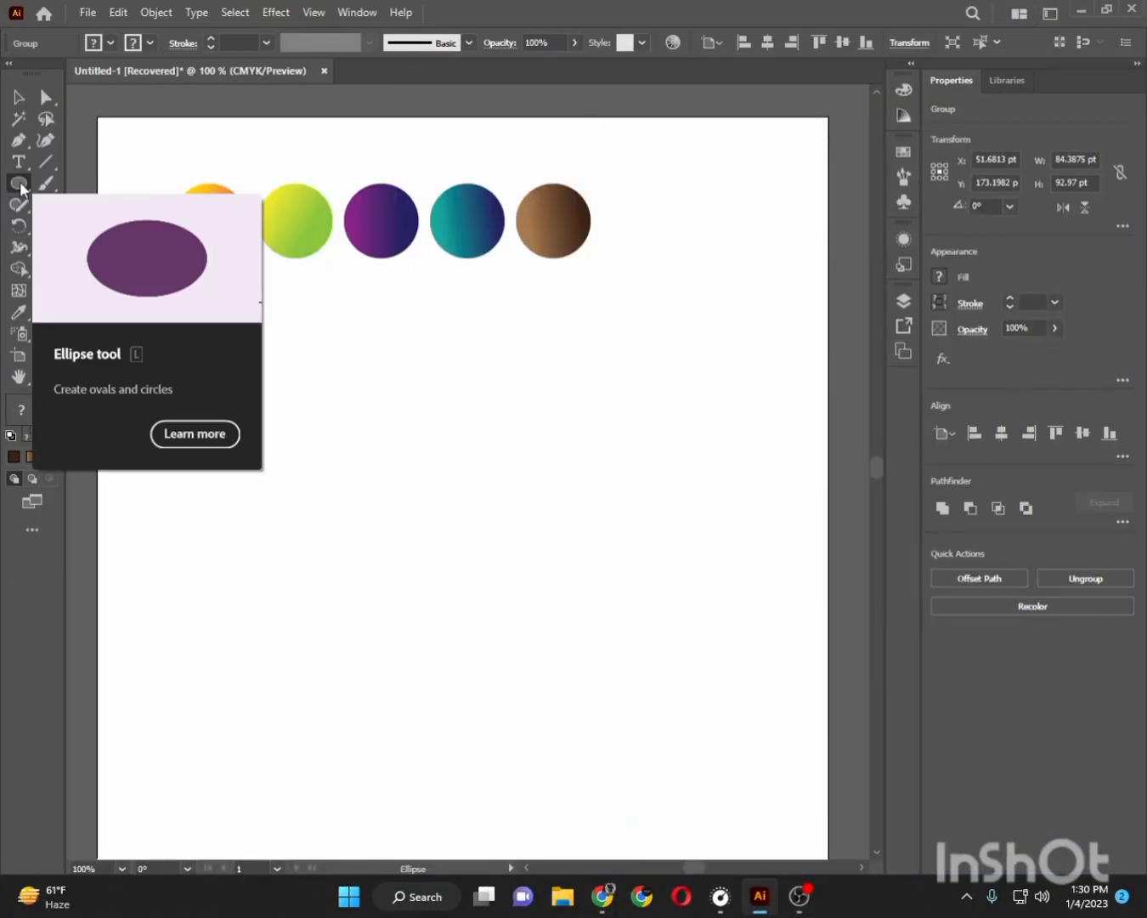
- Draw a 206.86 pt circle below the colour circles with no fill and a 1 pt black stroke
left_click_drag(419, 493, 321, 365)
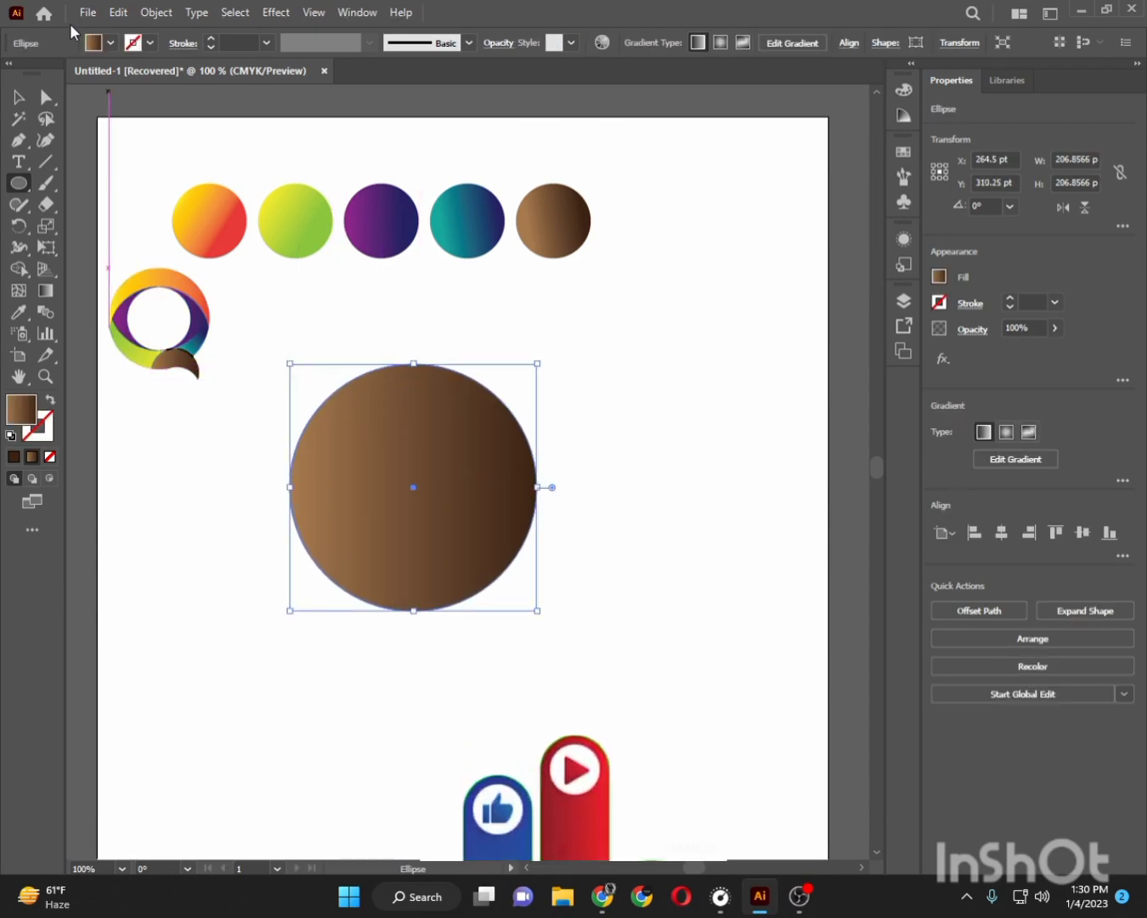
left_click(110, 43)
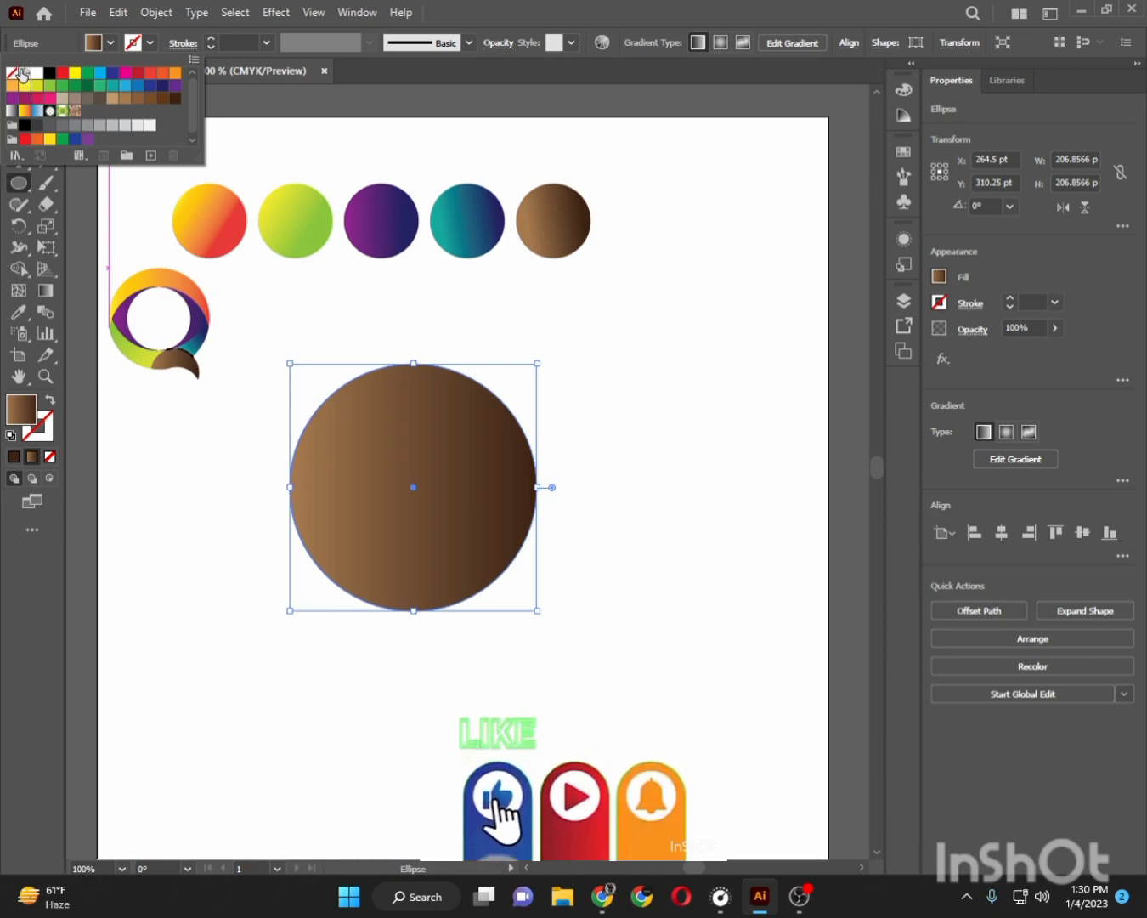
left_click(24, 73)
left_click(12, 73)
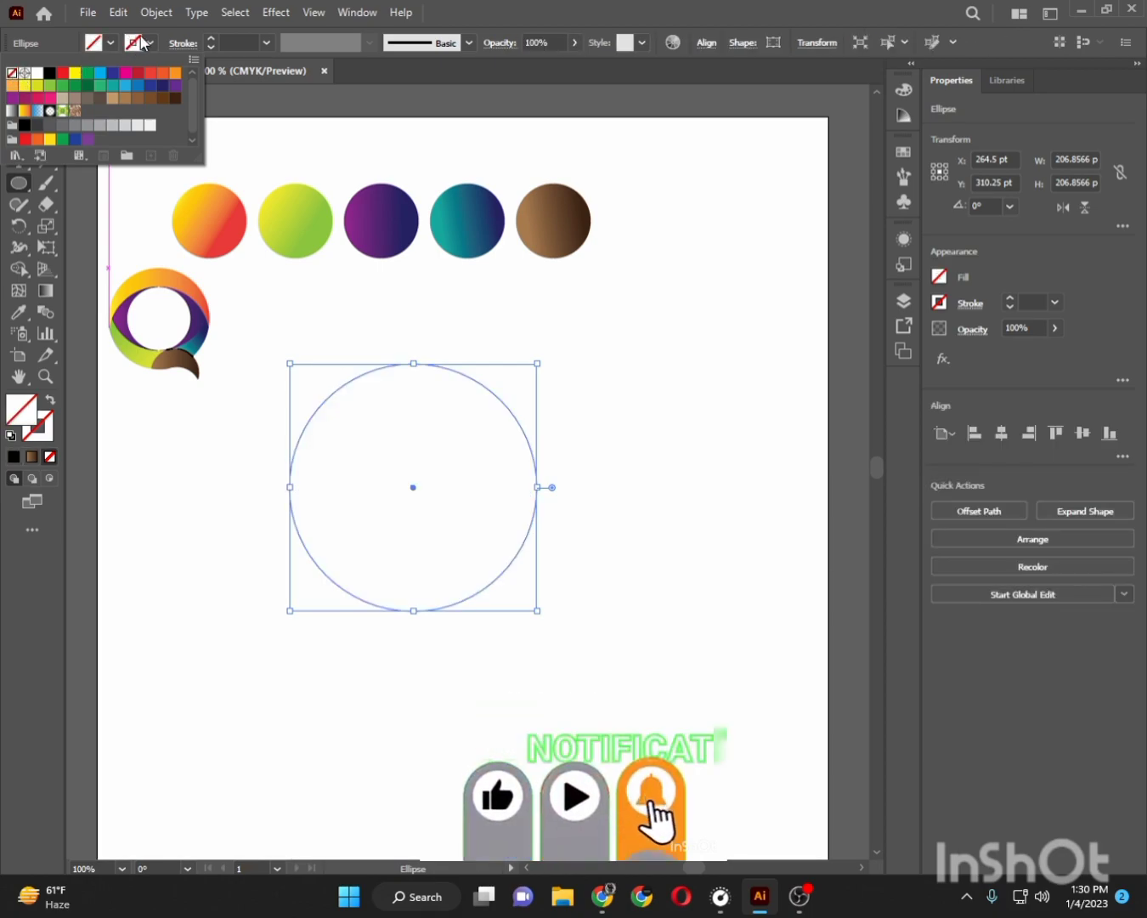
left_click(132, 45)
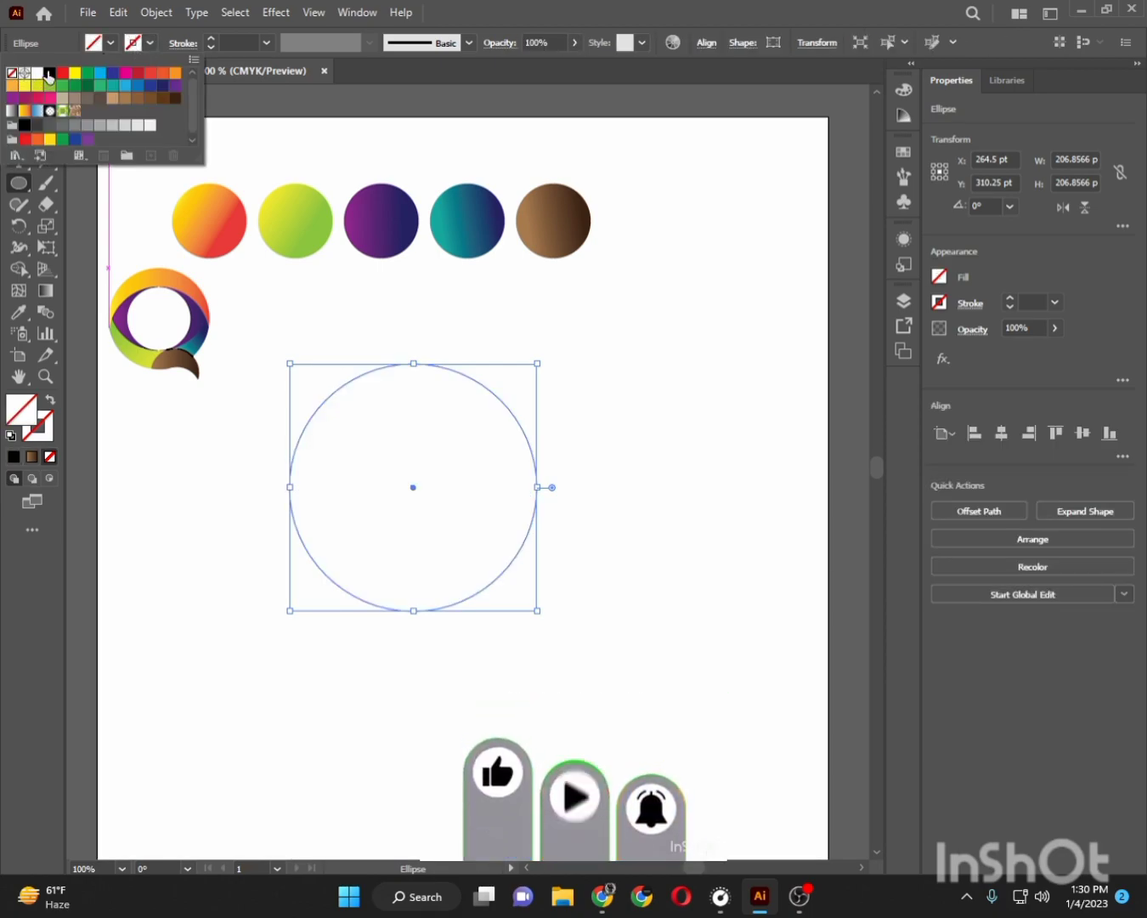
left_click(49, 74)
left_click(254, 466)
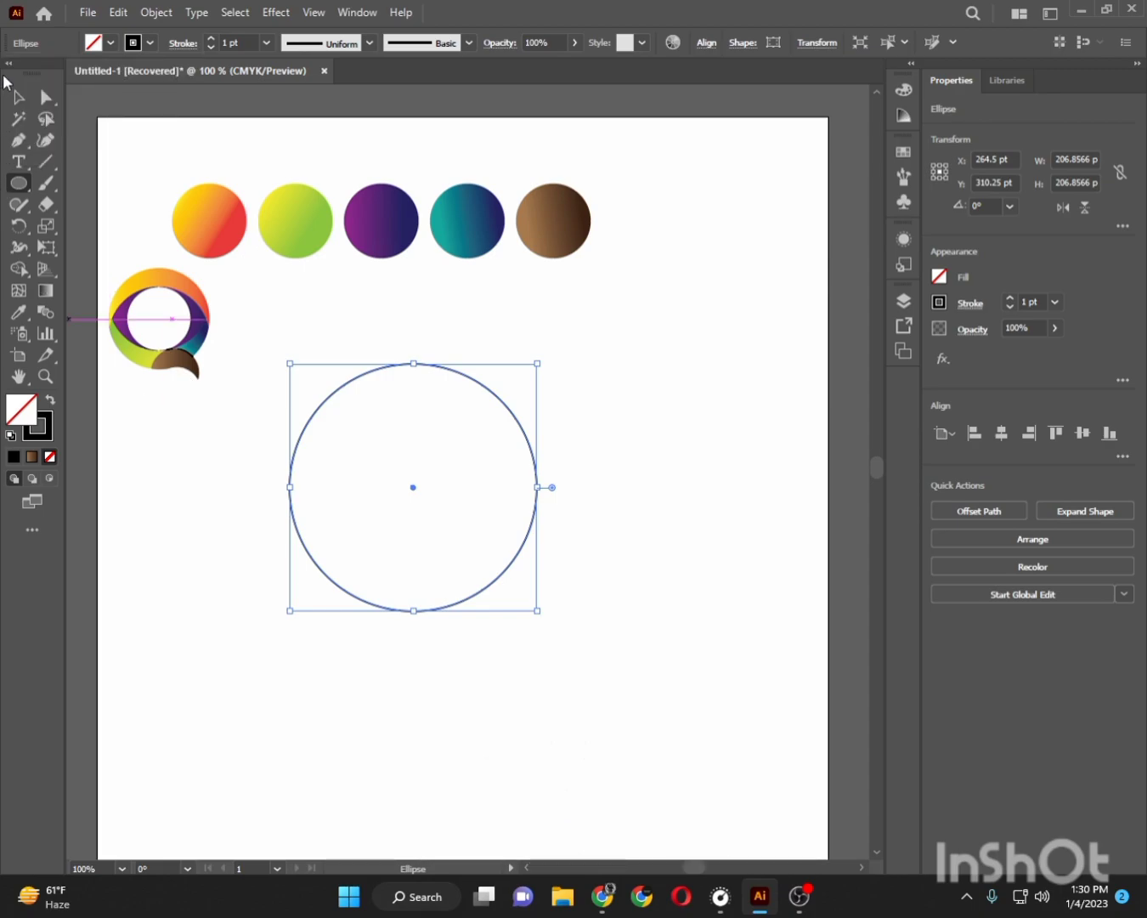
left_click(20, 99)
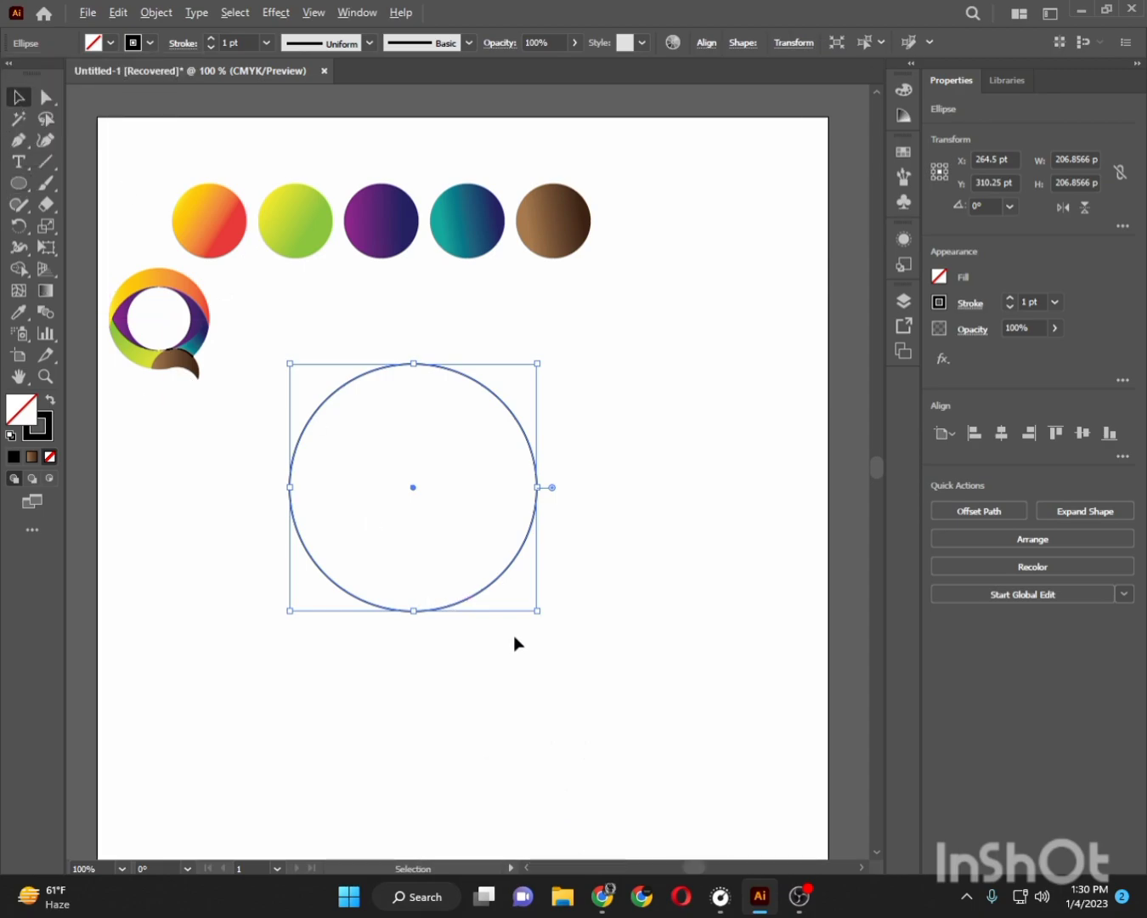
- Enlarge the circle to 231.75 pt about its centre and add a smaller concentric copy inside
left_click_drag(537, 611, 556, 624)
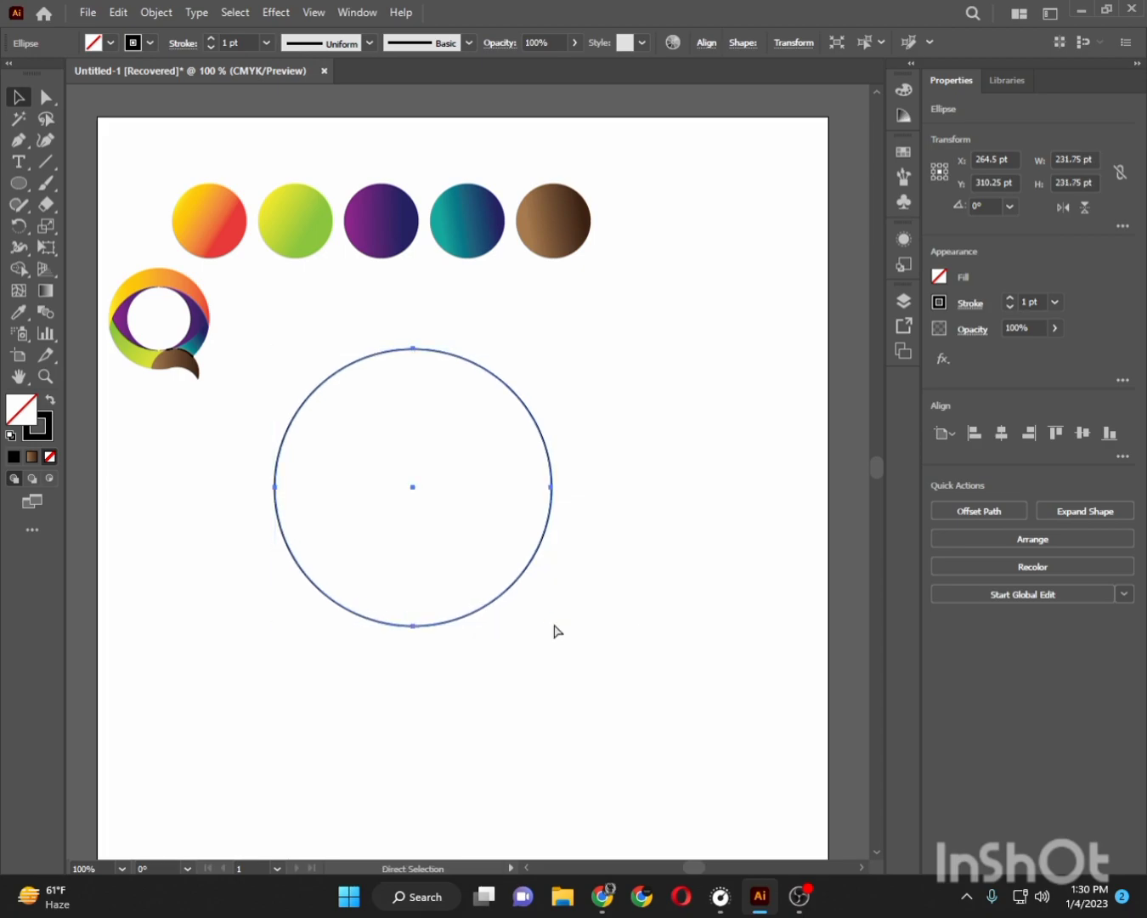
key("ctrl")
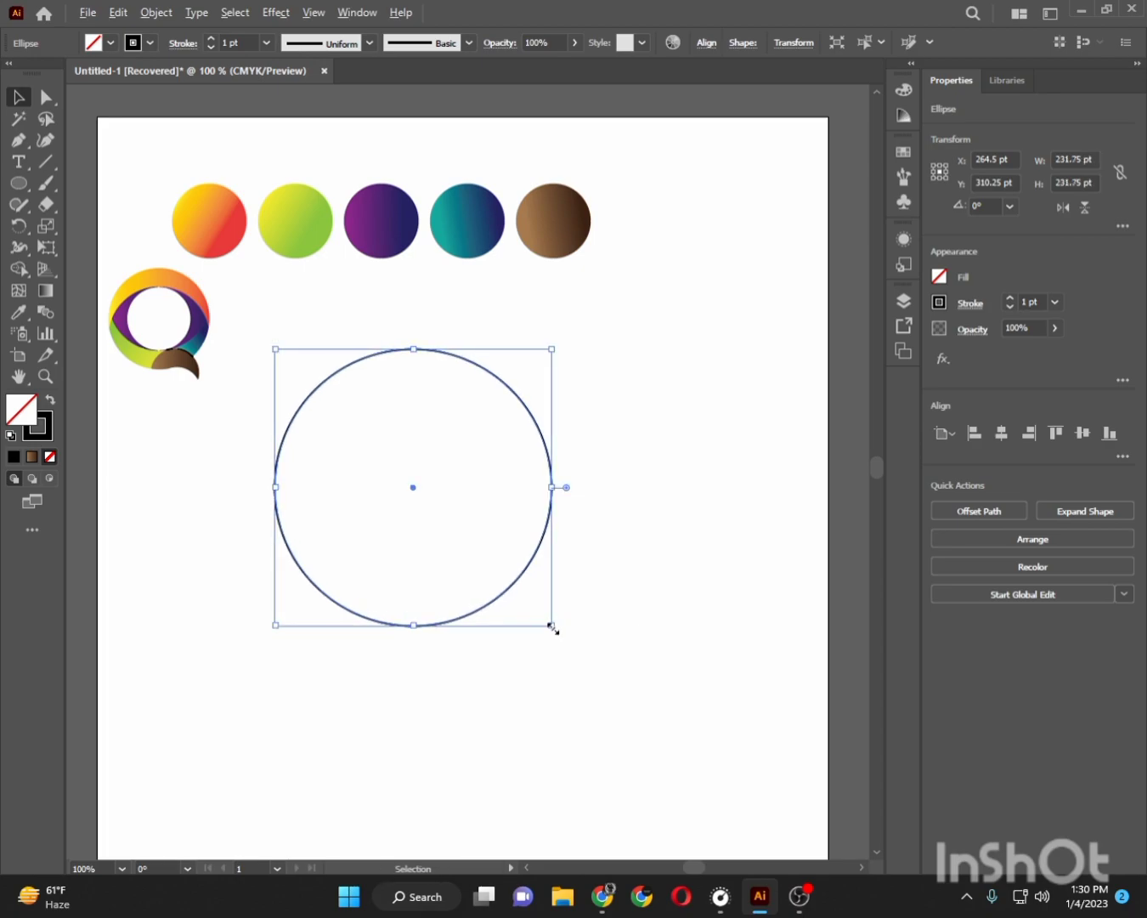
left_click_drag(552, 628, 498, 577)
- Move both circles down, then add copies of the big circle shifted straight up and down
left_click_drag(319, 342, 495, 638)
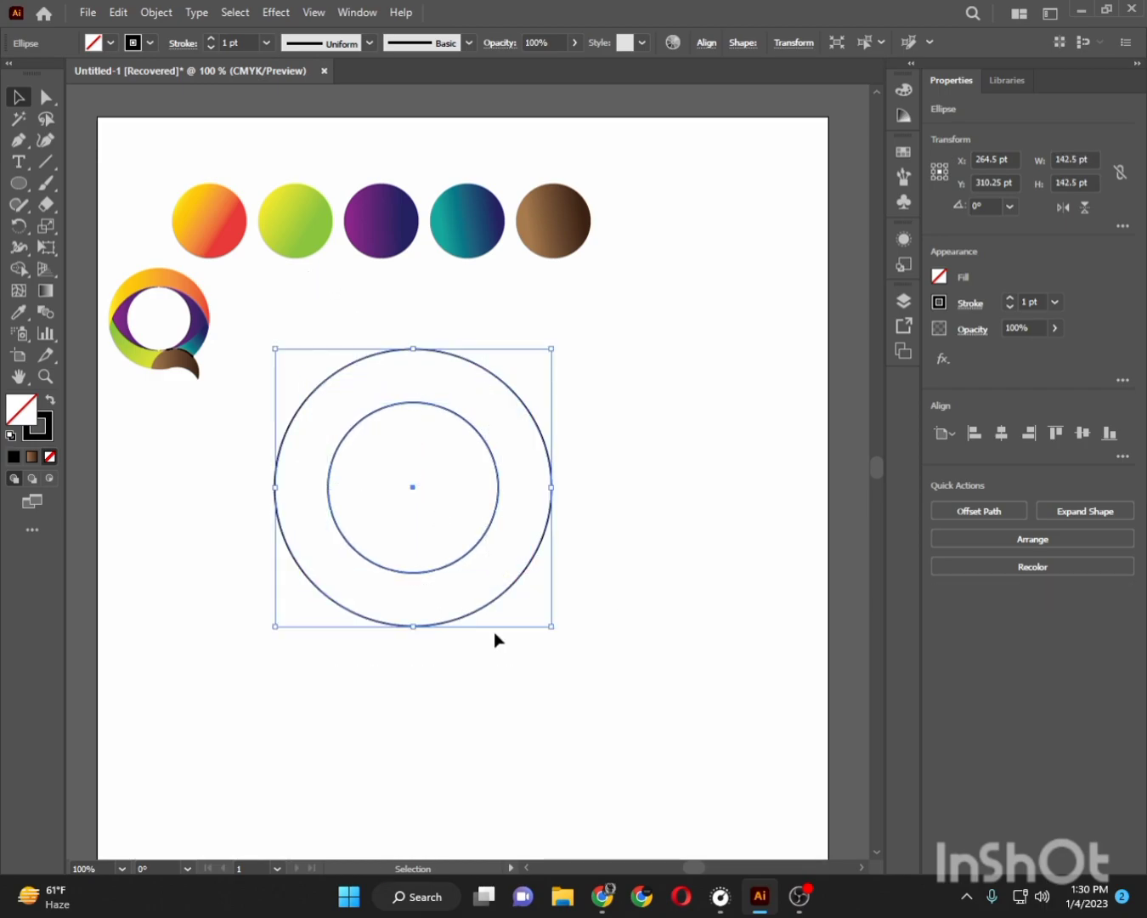
left_click_drag(412, 489, 412, 515)
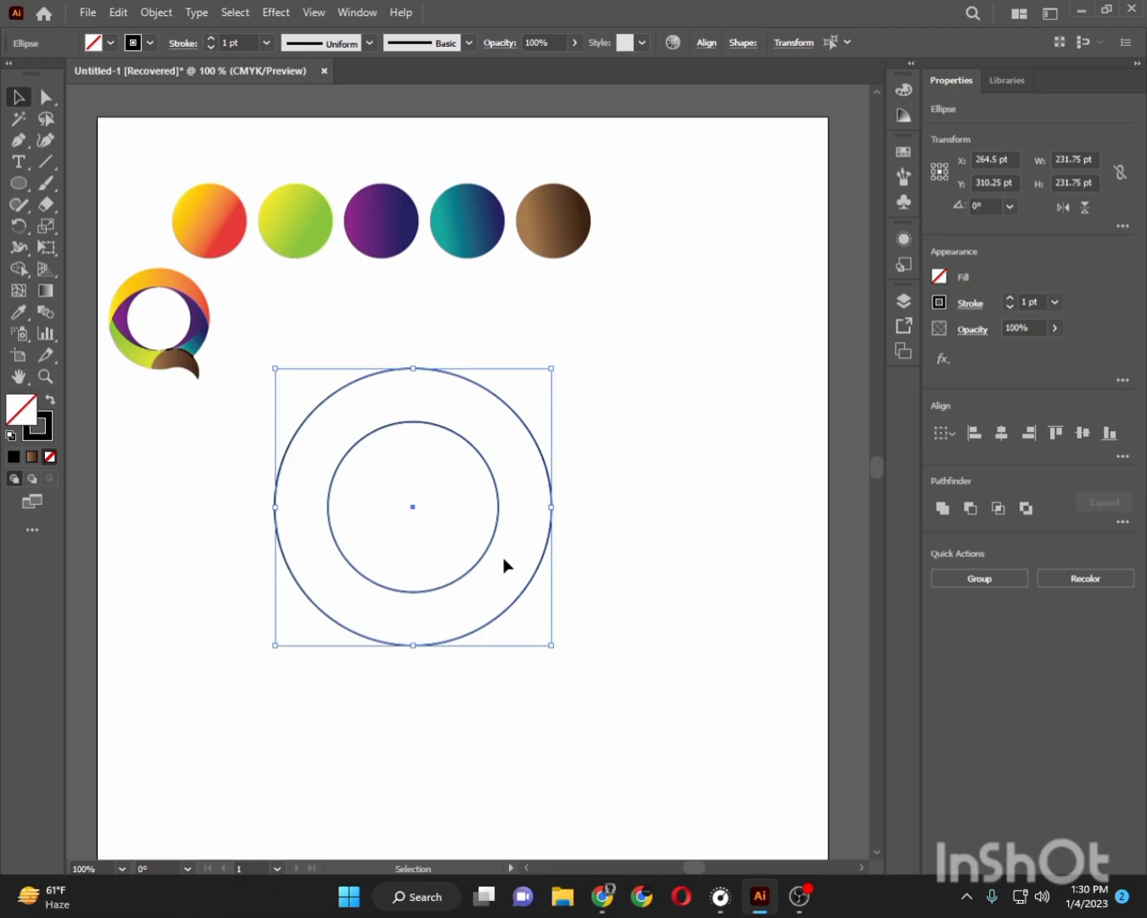
left_click(565, 592)
left_click_drag(538, 566, 539, 521)
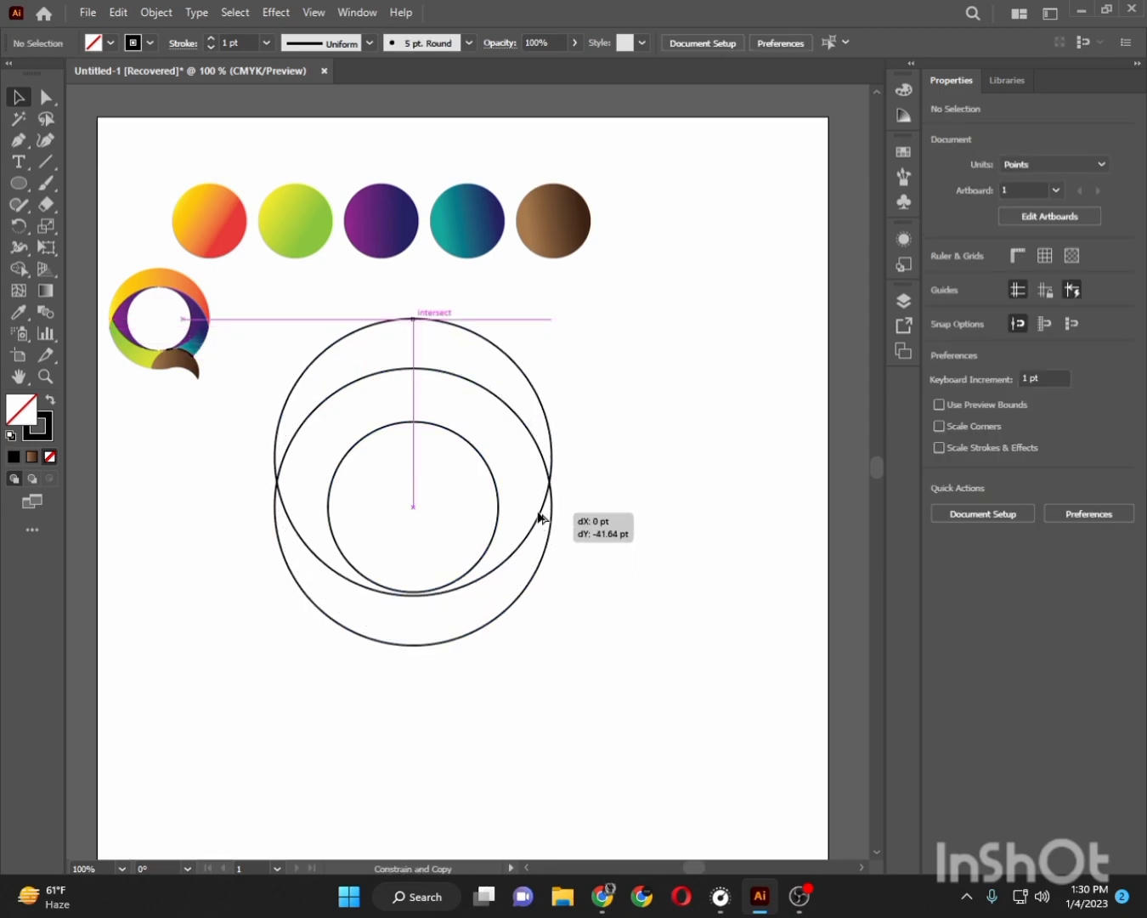
left_click_drag(538, 514, 539, 623)
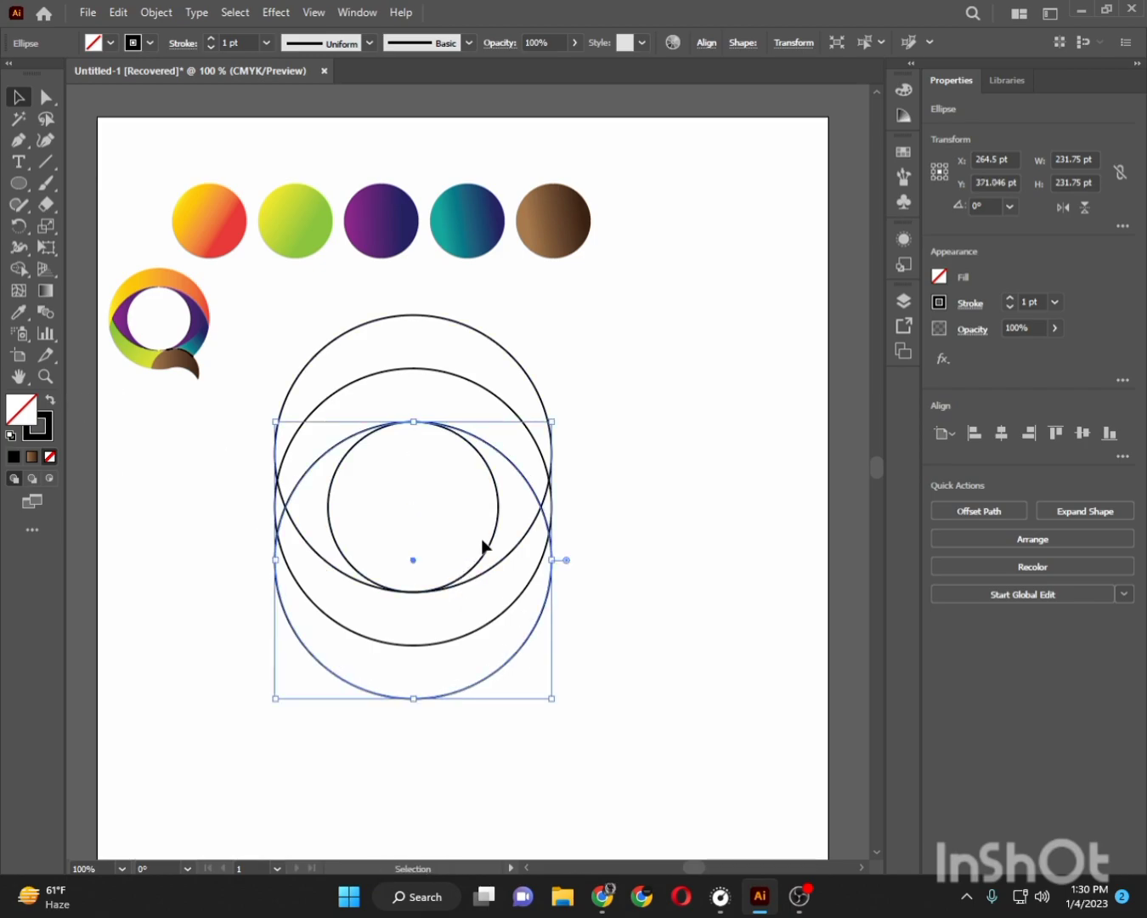
- Add two overlapping 100.76 pt circles below the ring's lower right, then select all circles
mouse_move(494, 541)
left_mouse_down()
mouse_move(582, 698)
mouse_move(533, 709)
mouse_move(513, 732)
left_mouse_up()
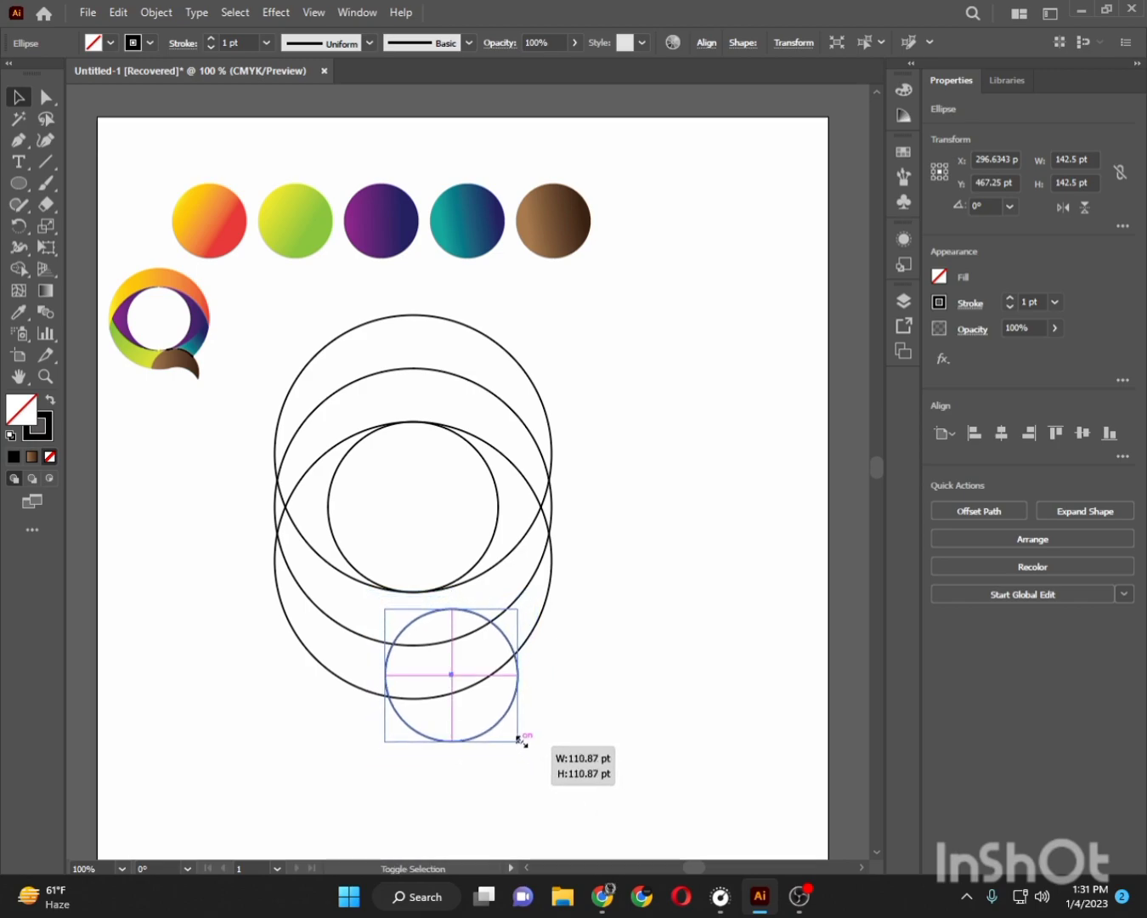
mouse_move(451, 676)
left_mouse_down()
mouse_move(444, 648)
mouse_move(456, 703)
left_mouse_up()
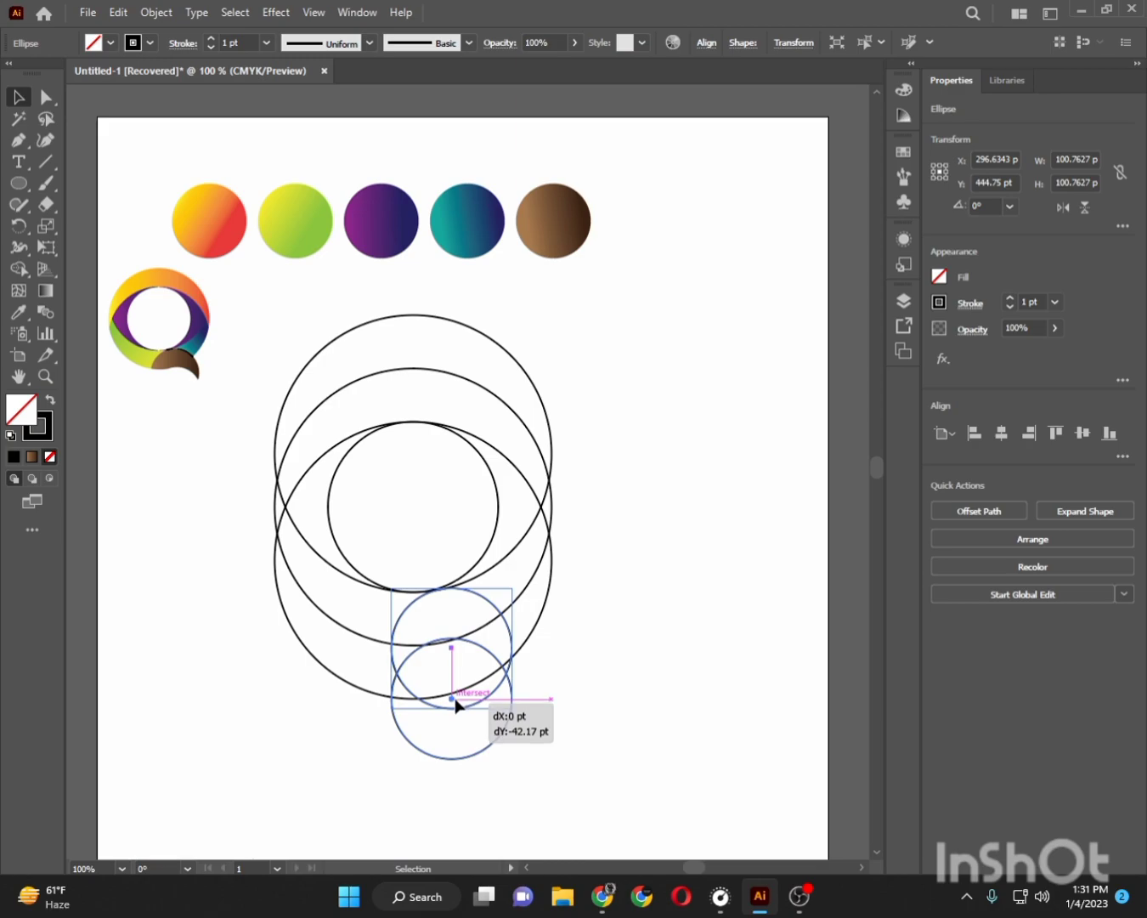
left_click_drag(456, 703, 456, 704)
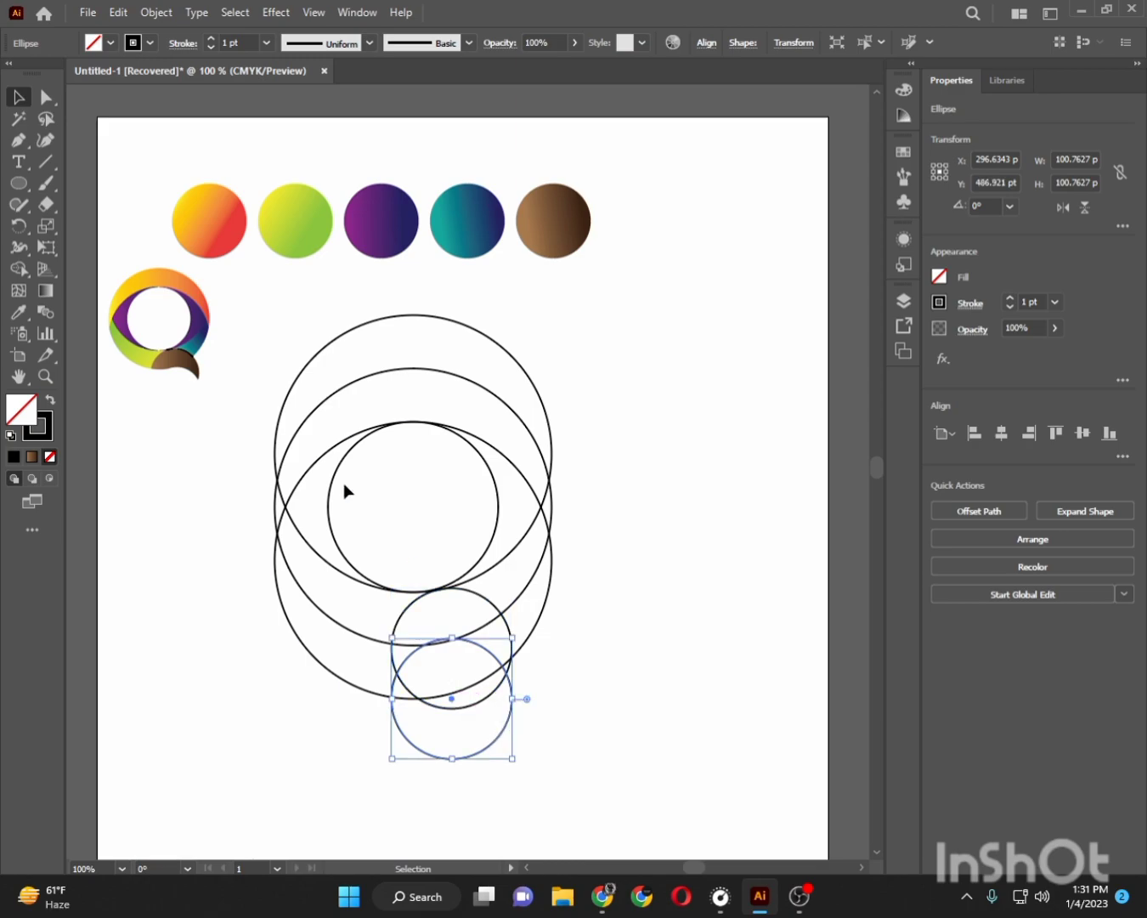
left_click_drag(247, 336, 655, 776)
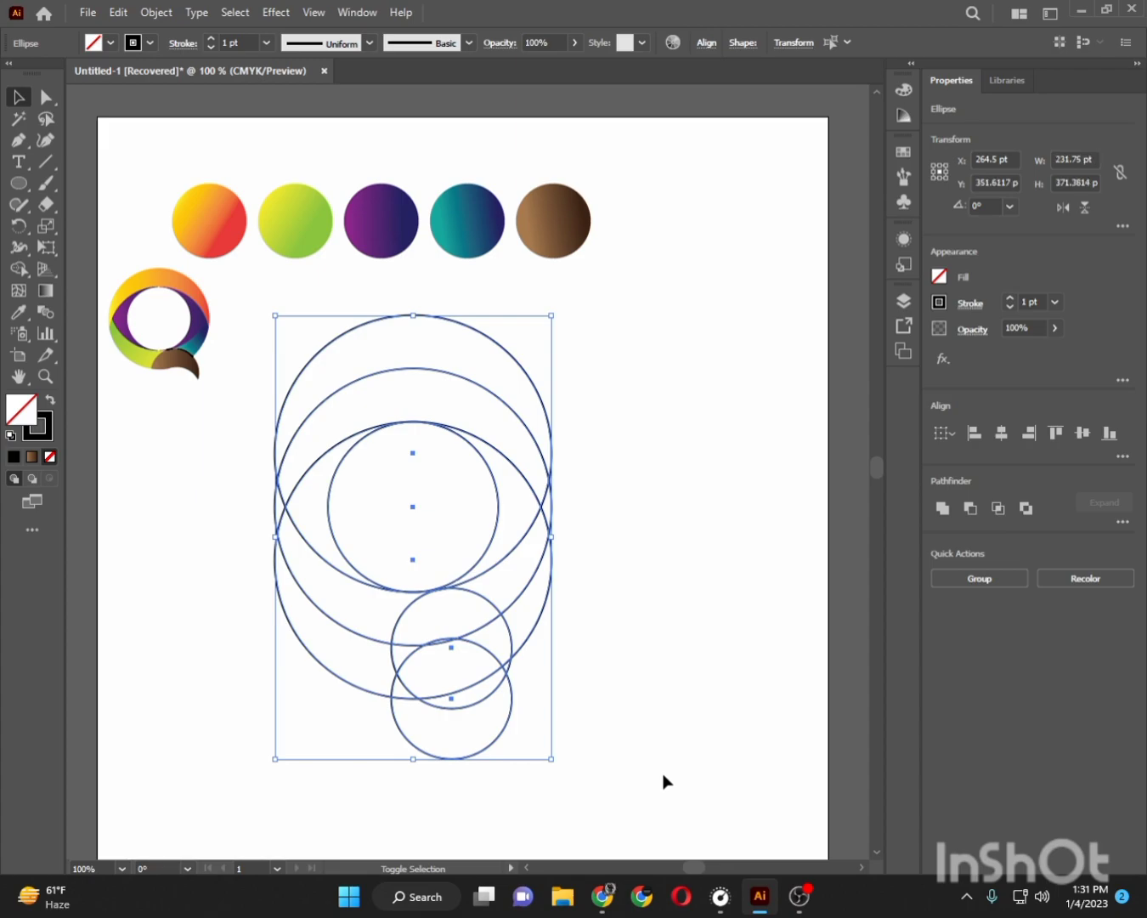
key("shift+m")
- Merge the left and right crescent regions with Shape Builder and set the fill to black
left_click_drag(338, 421, 282, 509)
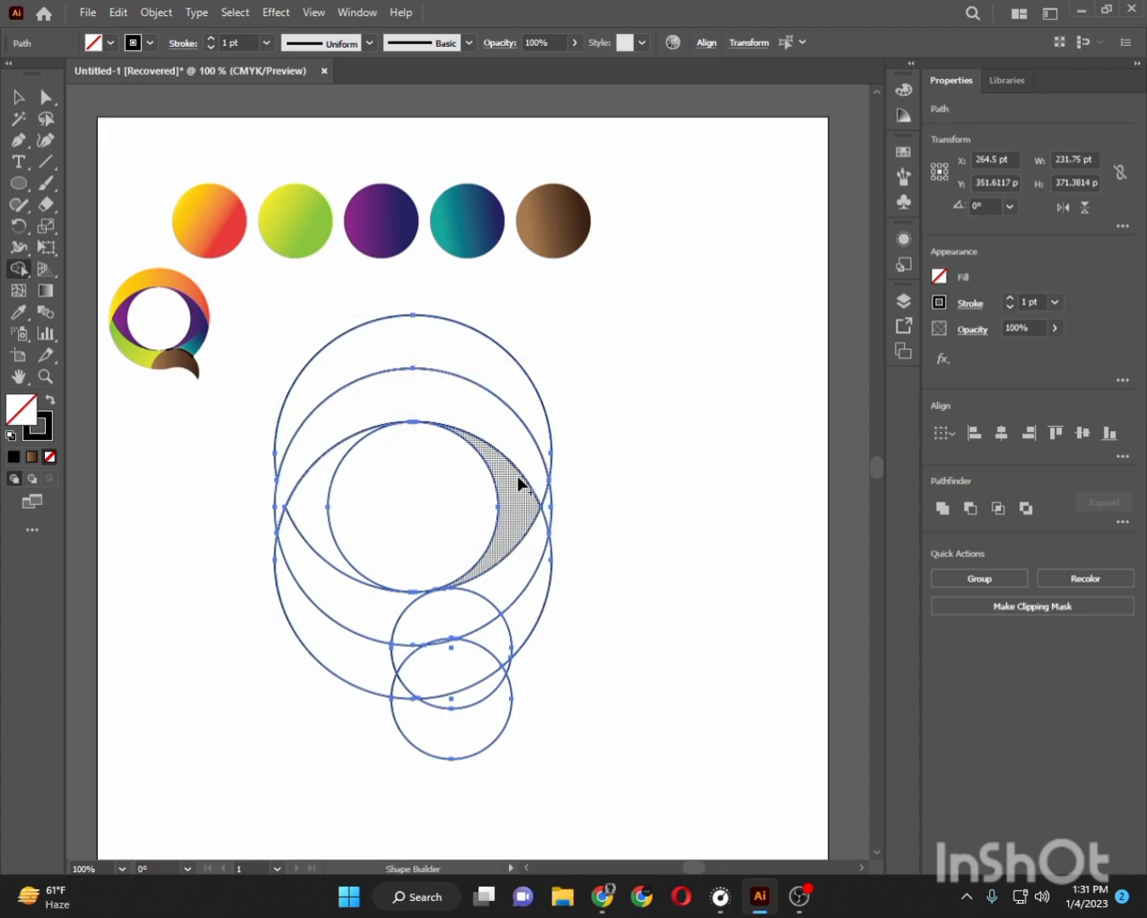
left_click_drag(545, 474, 549, 515)
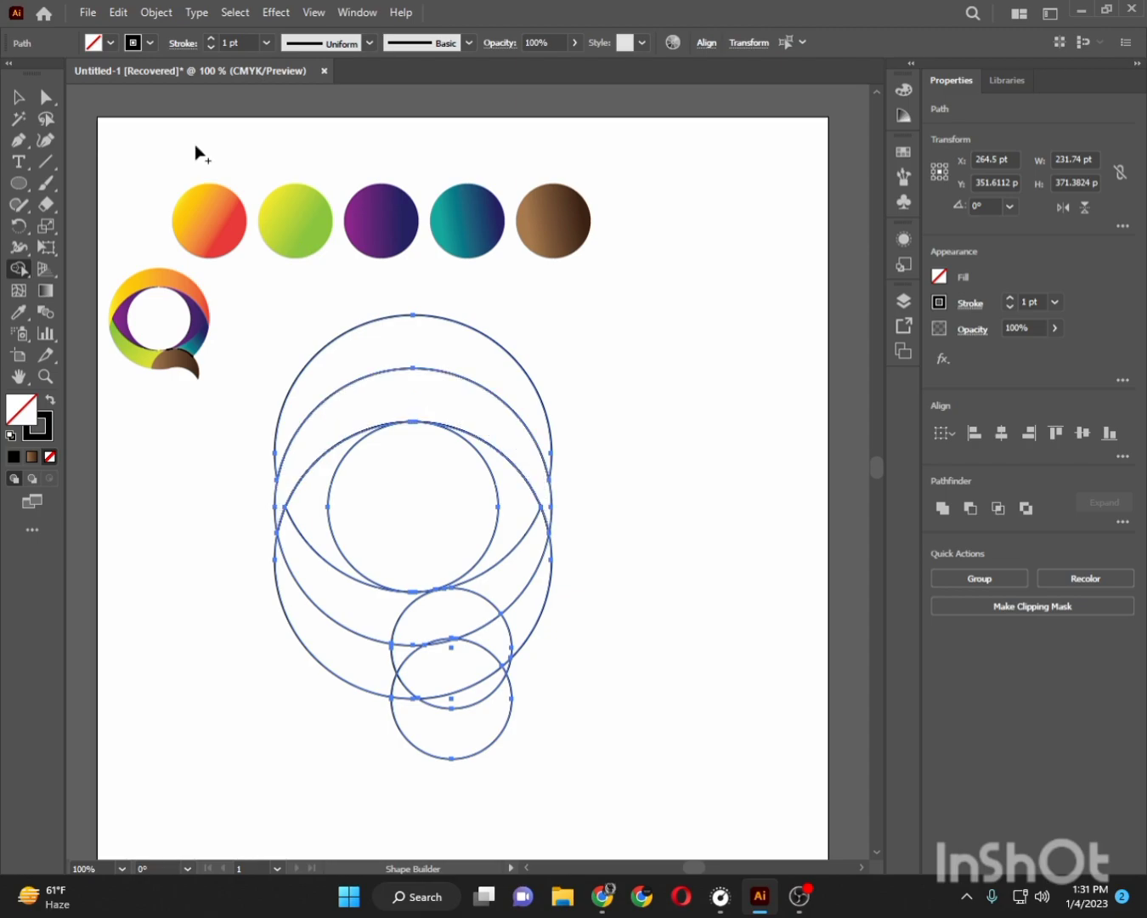
left_click(112, 42)
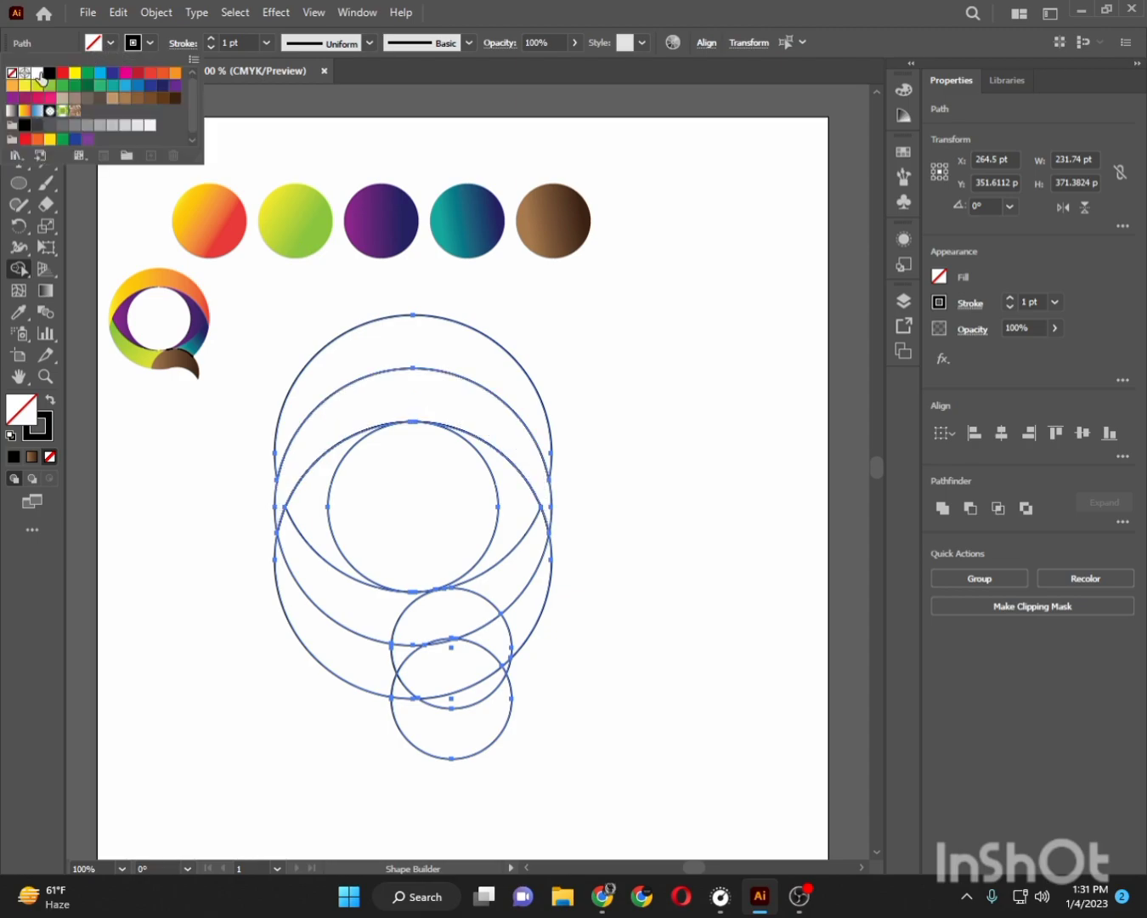
left_click(47, 74)
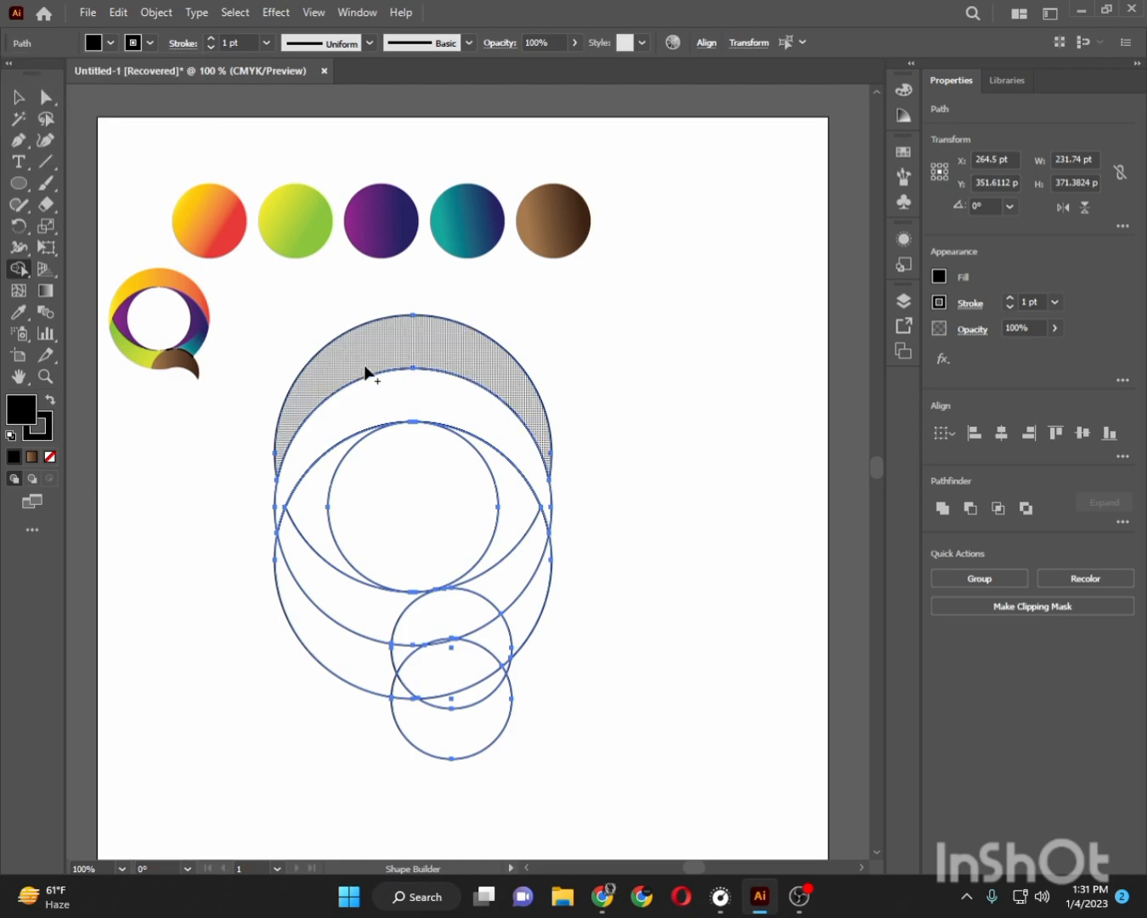
- Fill the crescents and tail region black, then Magic Wand-select the black ring
left_click(397, 408)
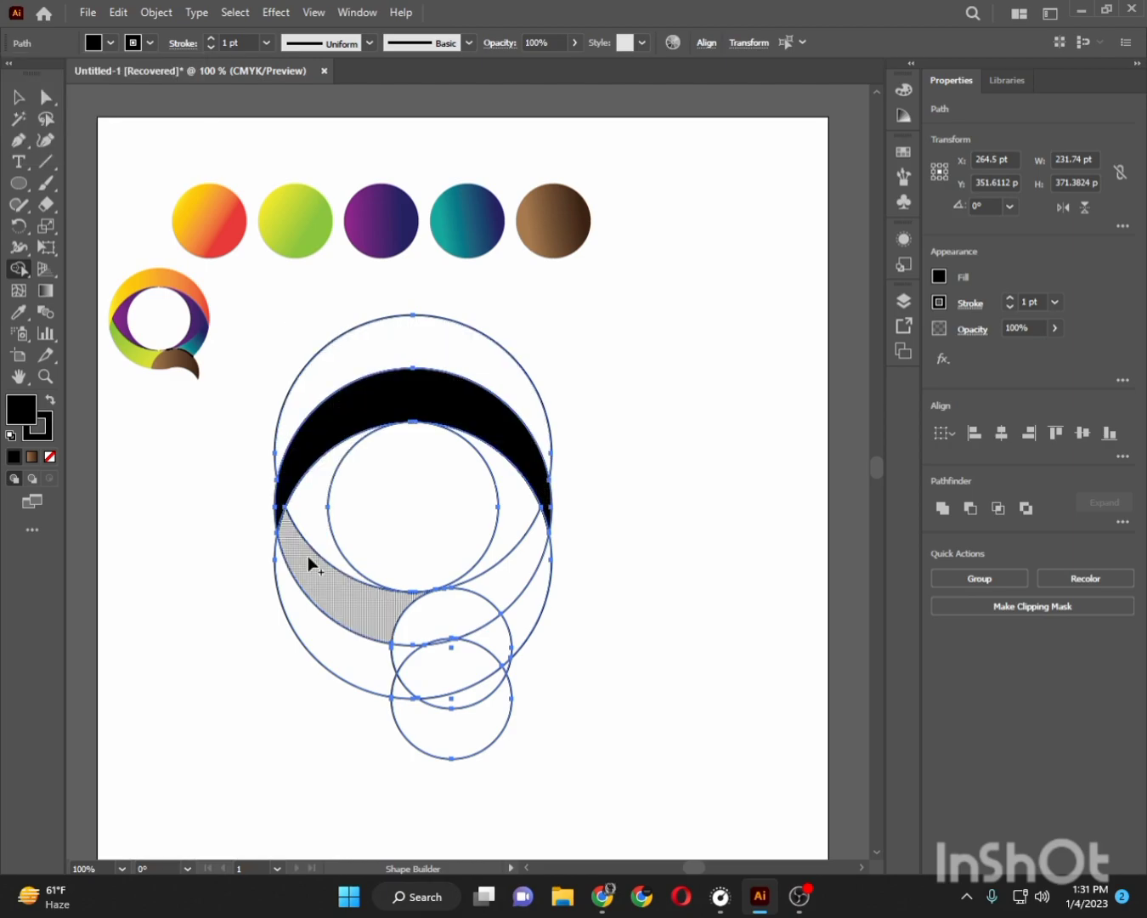
left_click(304, 581)
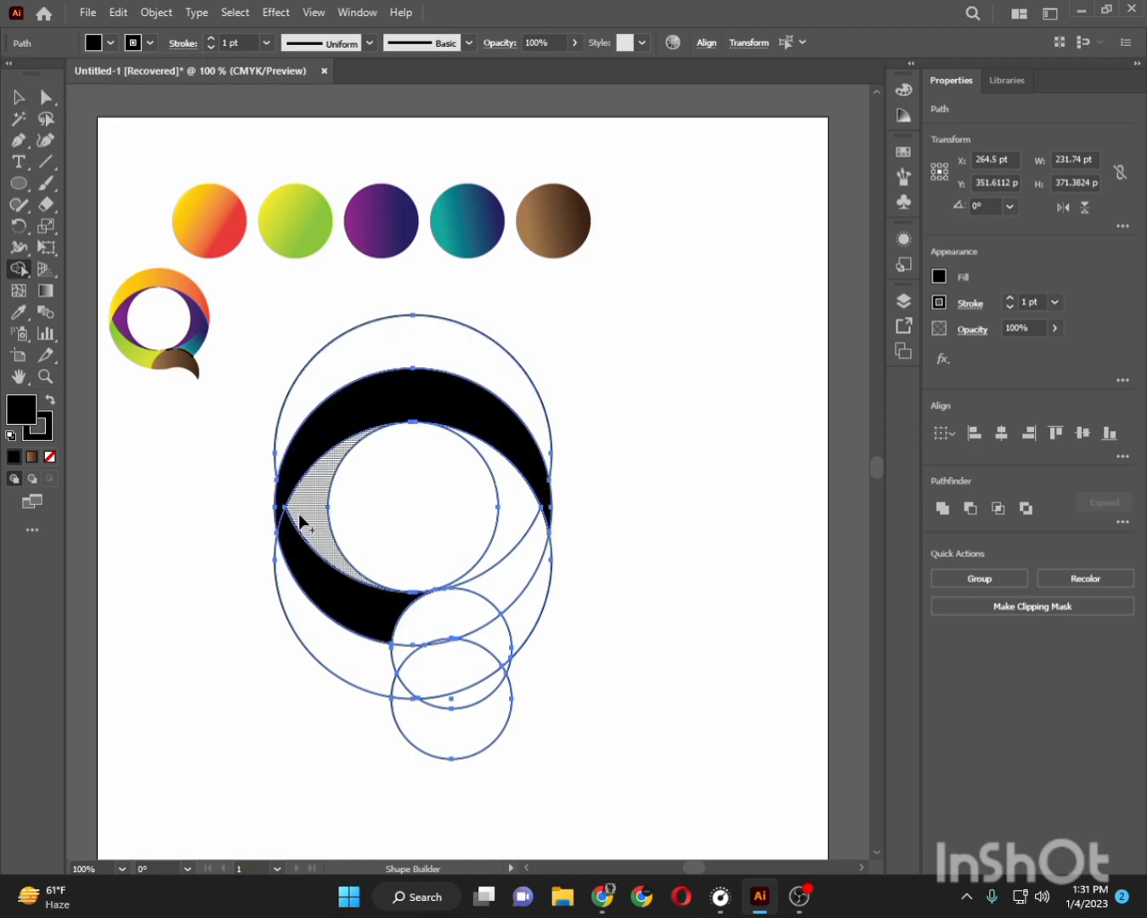
left_click(299, 523)
left_click(518, 536)
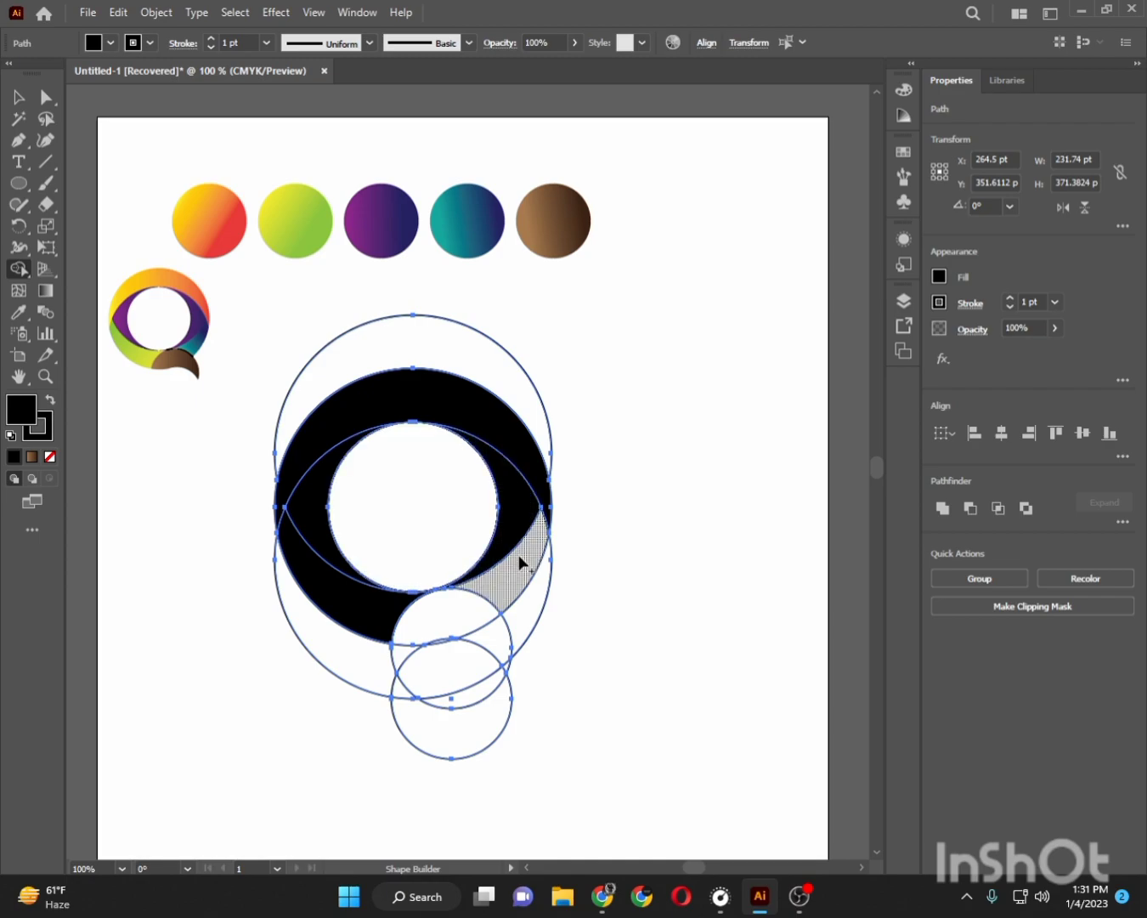
mouse_move(422, 629)
left_mouse_down()
mouse_move(483, 636)
mouse_move(510, 673)
left_mouse_up()
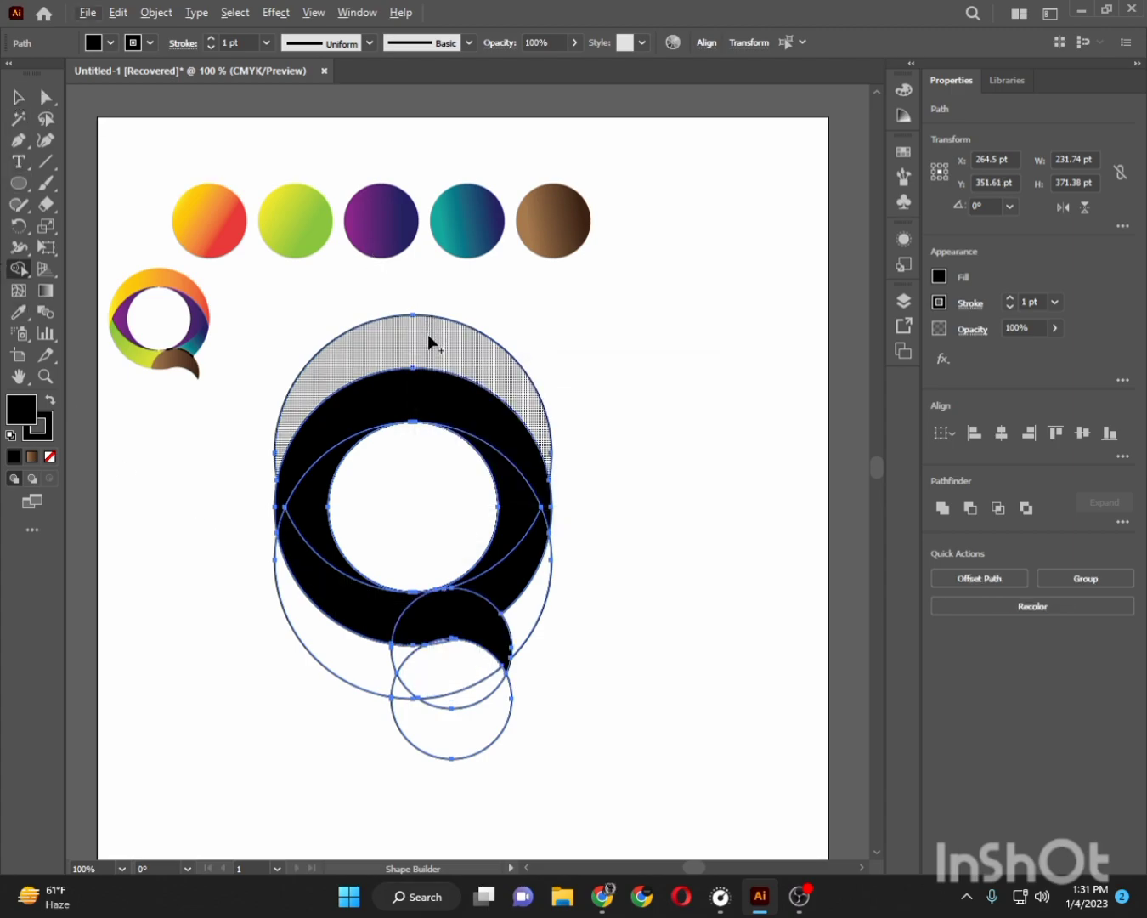
key("y")
left_click(448, 409)
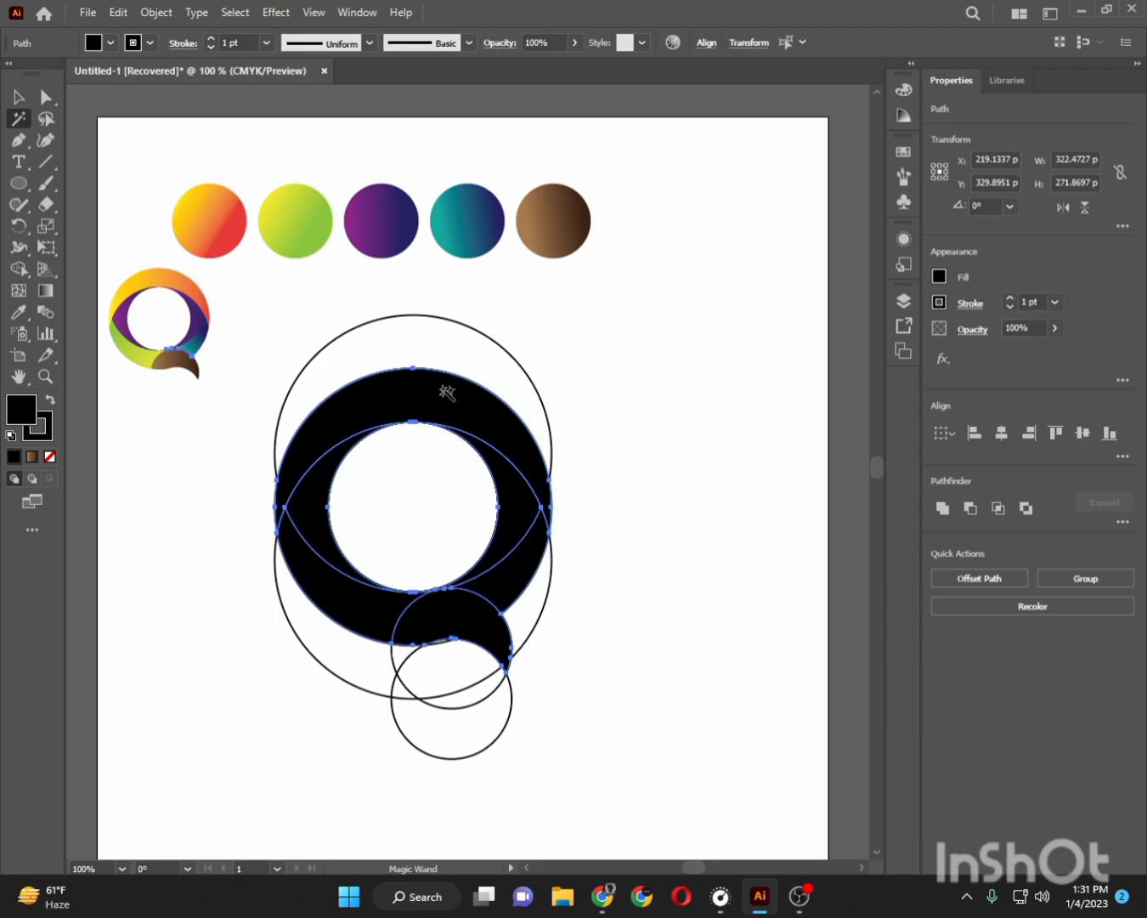
- Delete the outline construction circles, restoring the black Q shape
key("v")
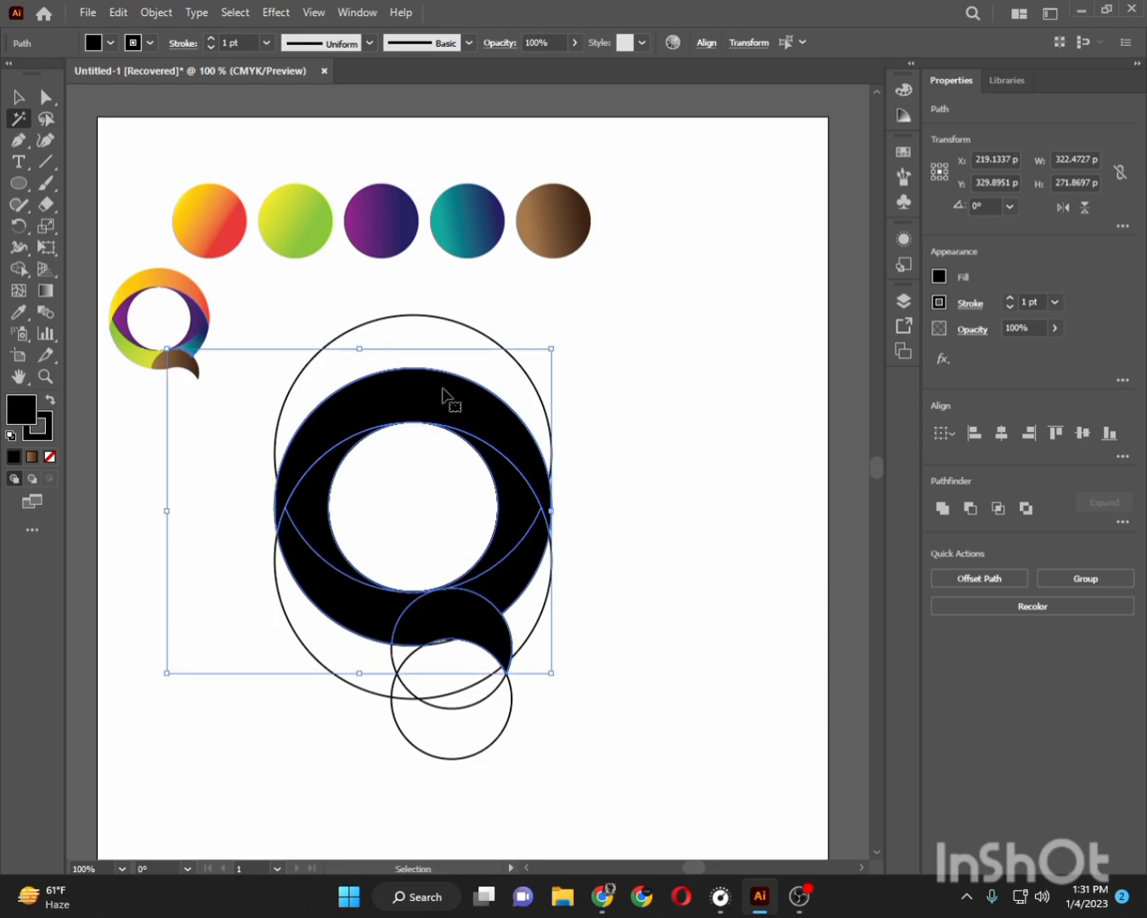
key("Delete")
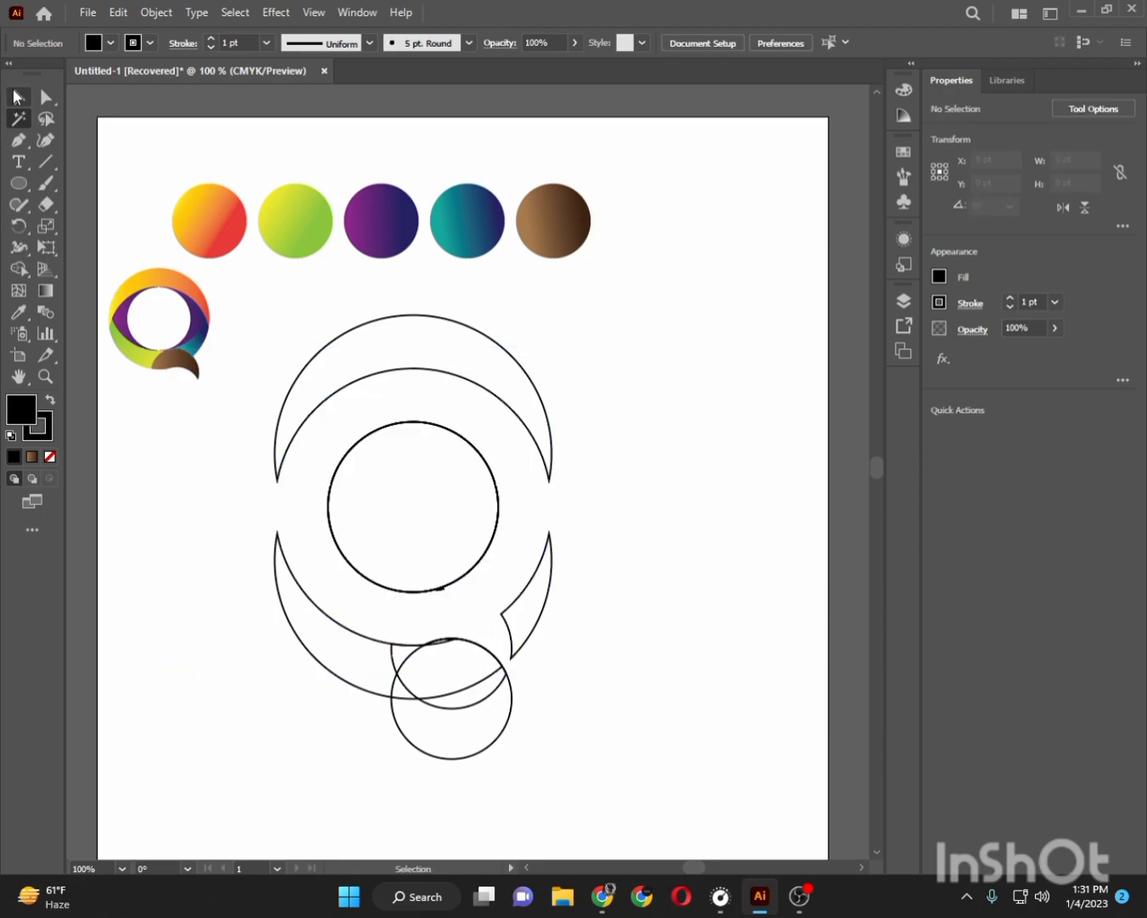
left_click(17, 97)
left_click_drag(276, 346, 634, 807)
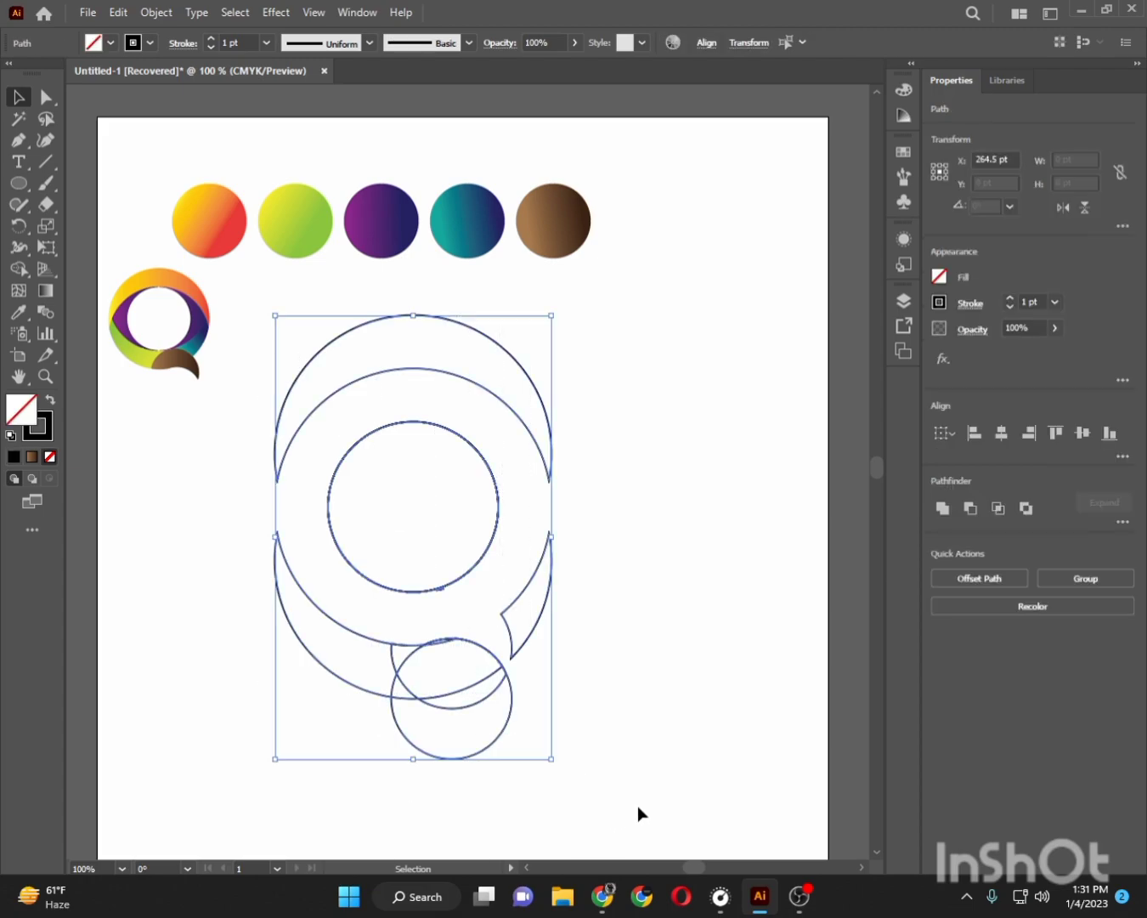
key("Delete")
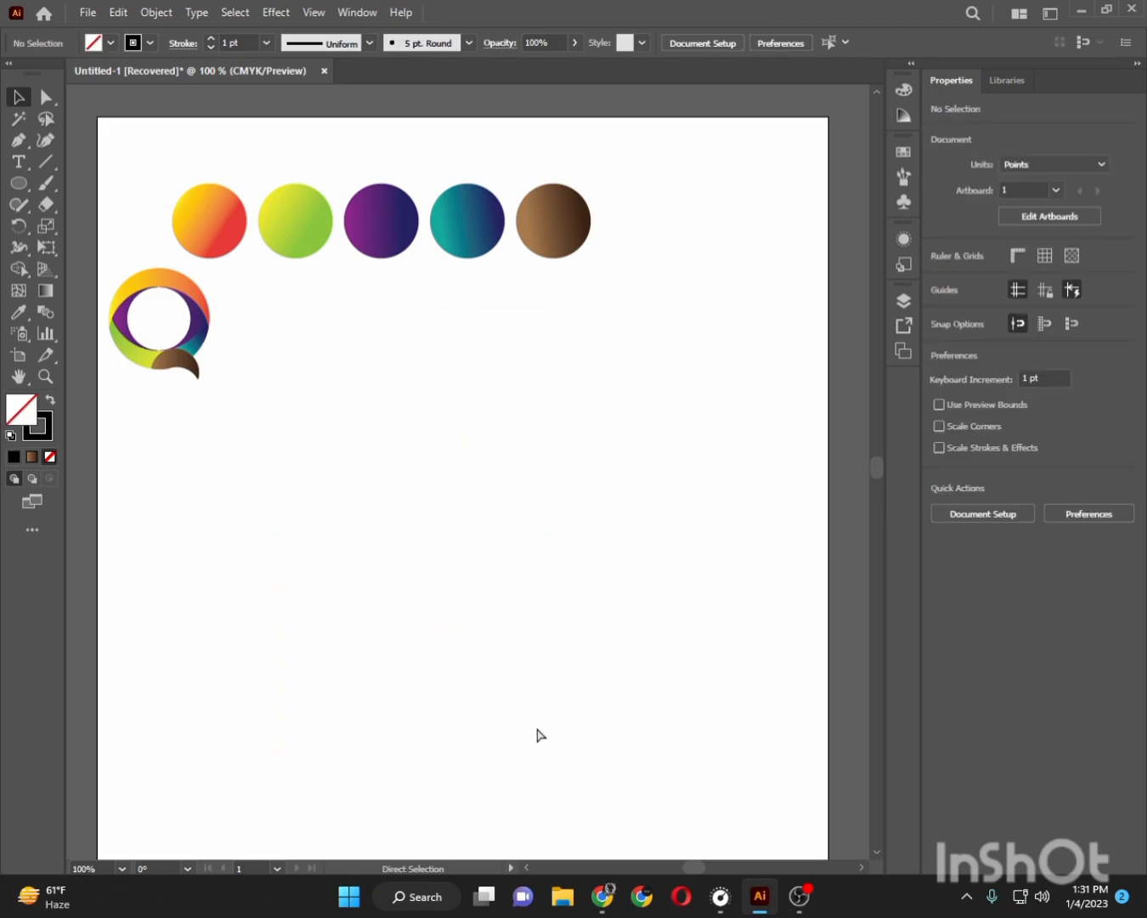
key("ctrl+v")
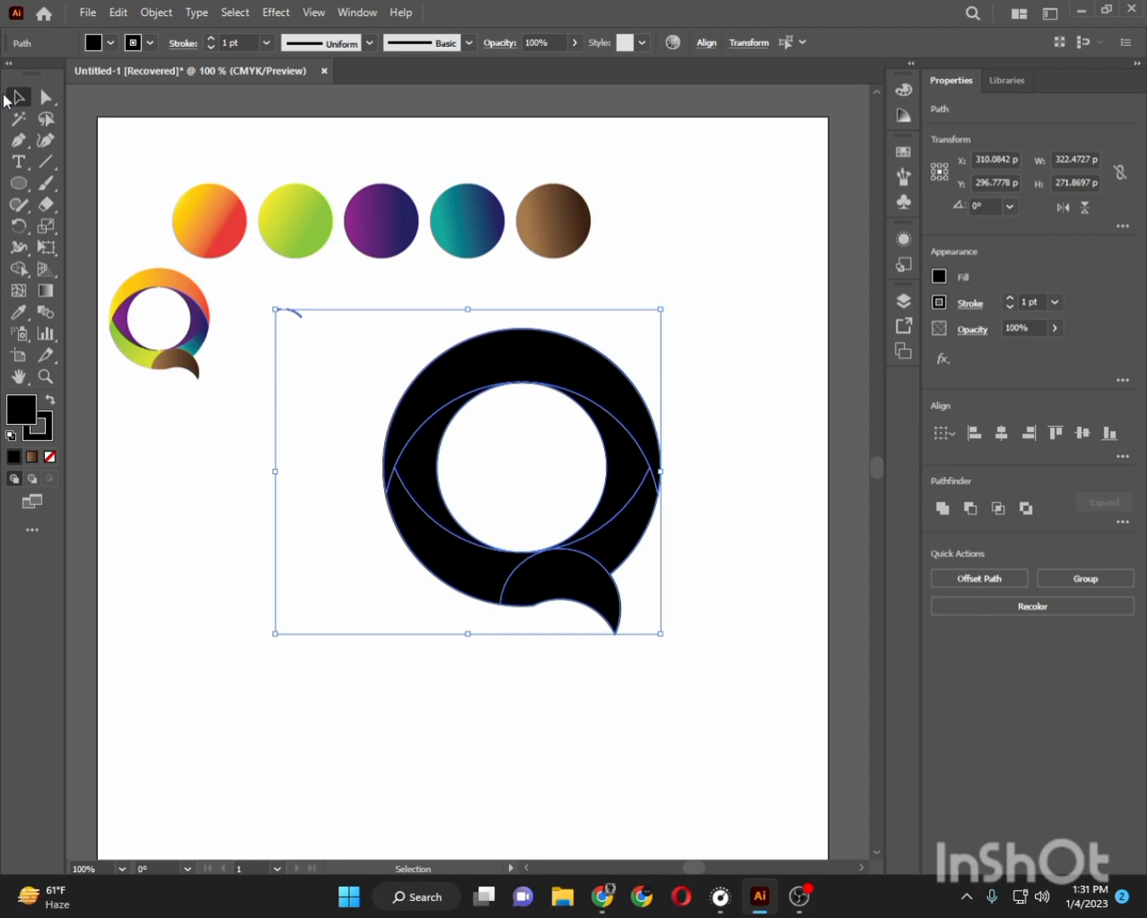
- Select the stray curve near the top-left and move the Q shape further left
left_click(216, 582)
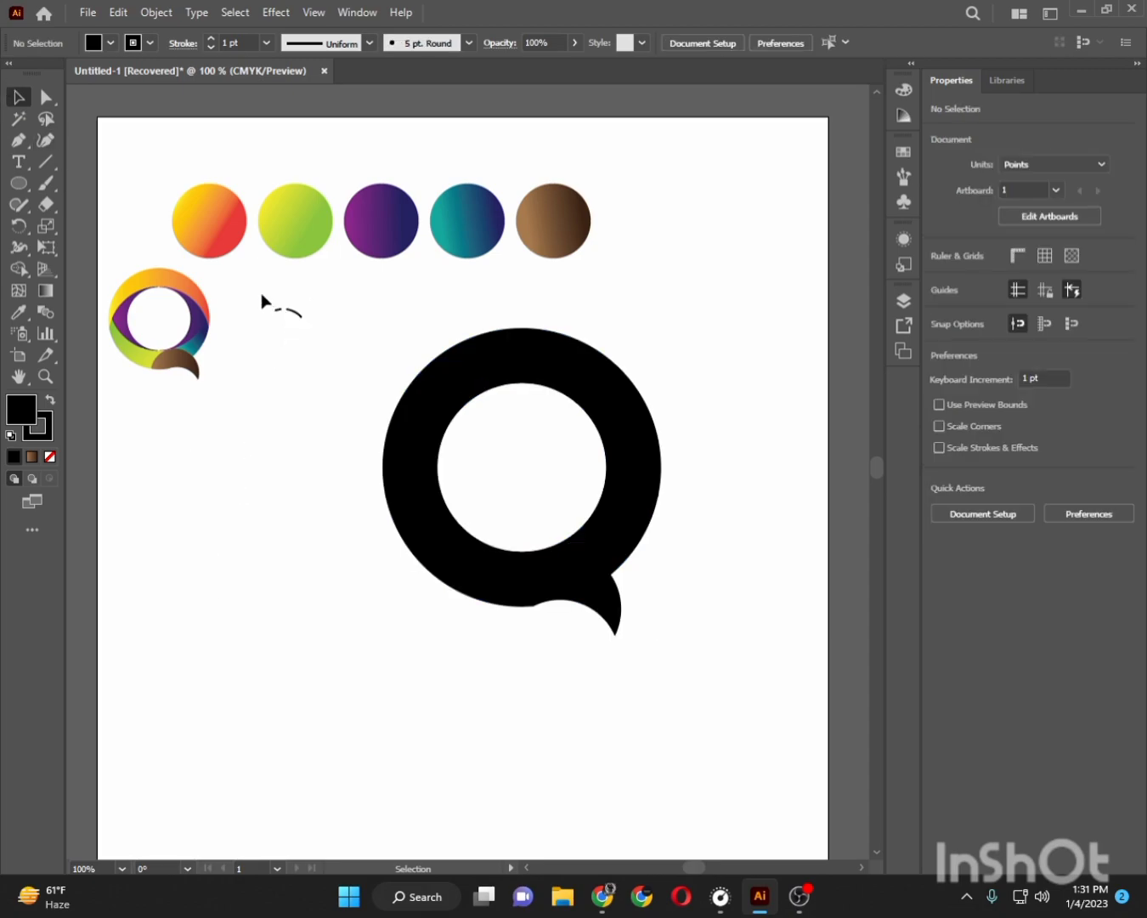
left_click_drag(331, 337, 607, 667)
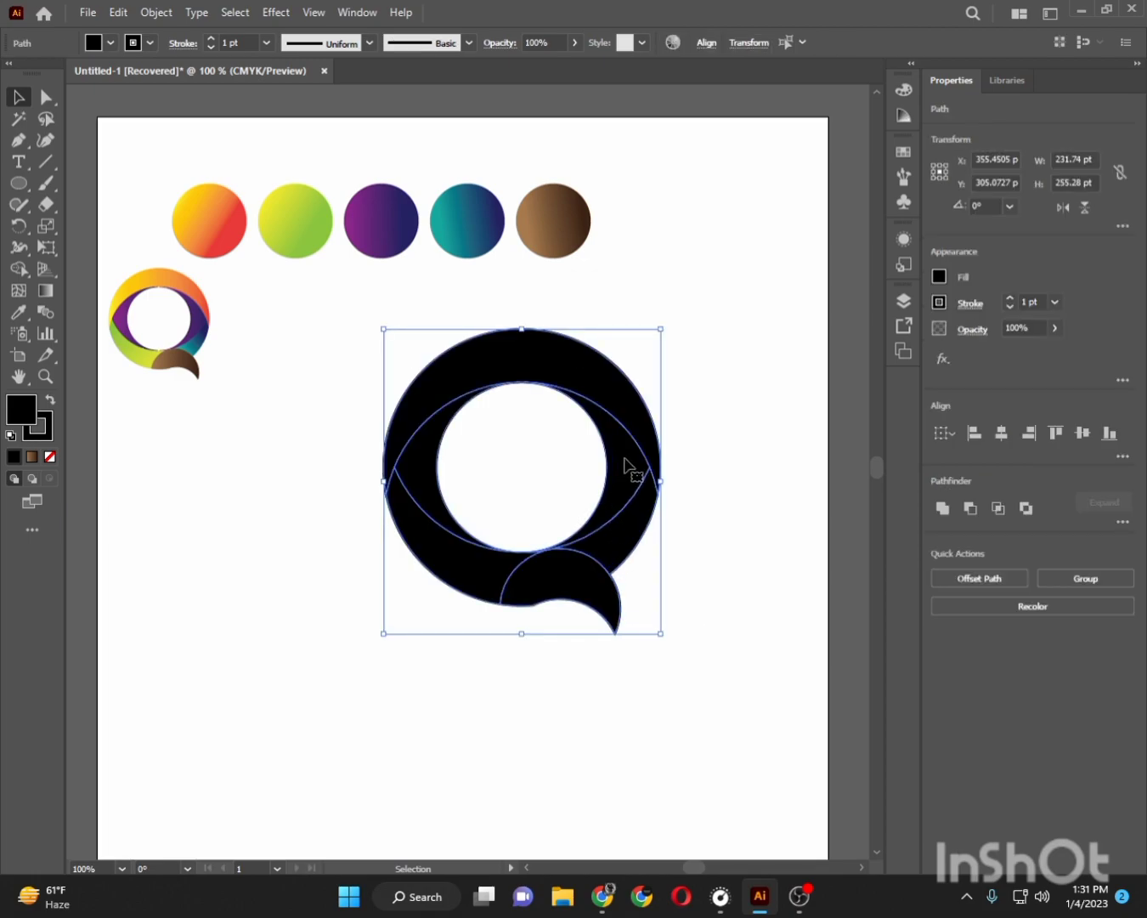
left_click_drag(630, 467, 511, 468)
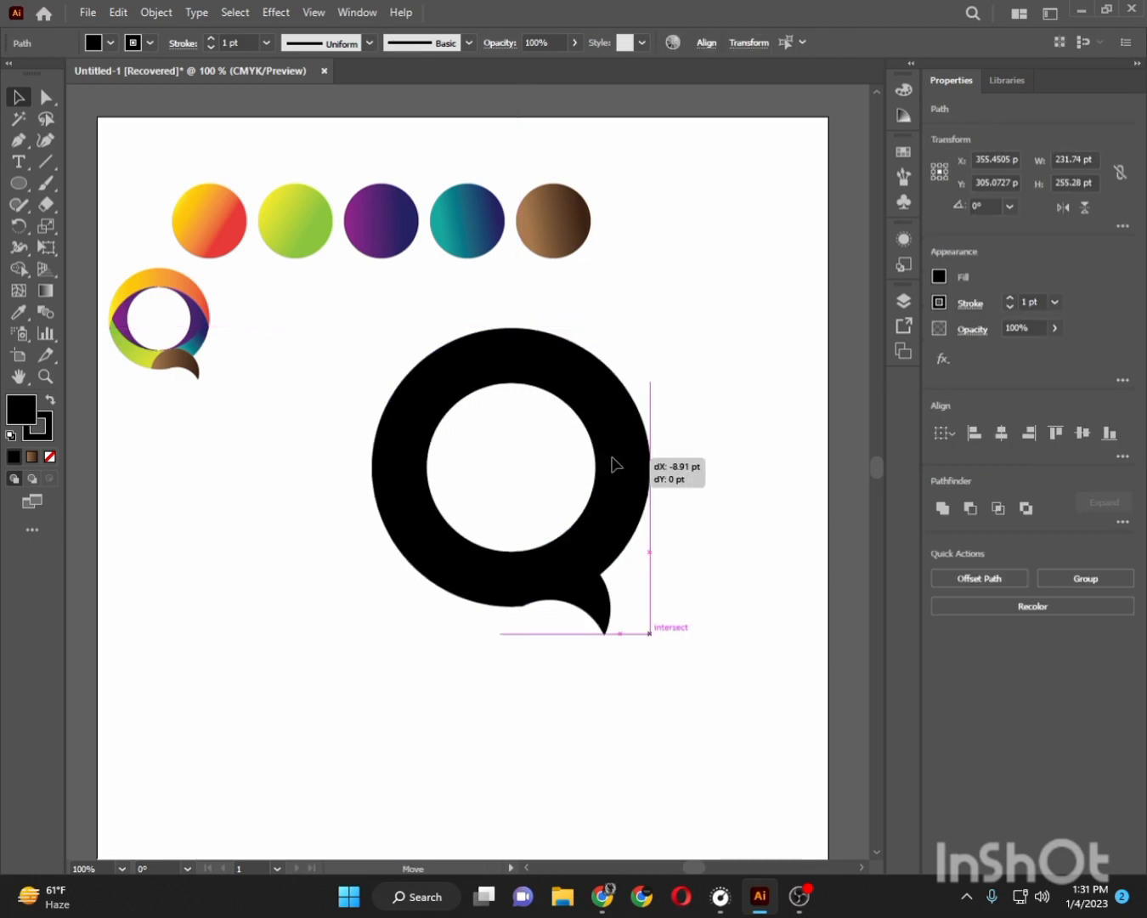
left_click(668, 528)
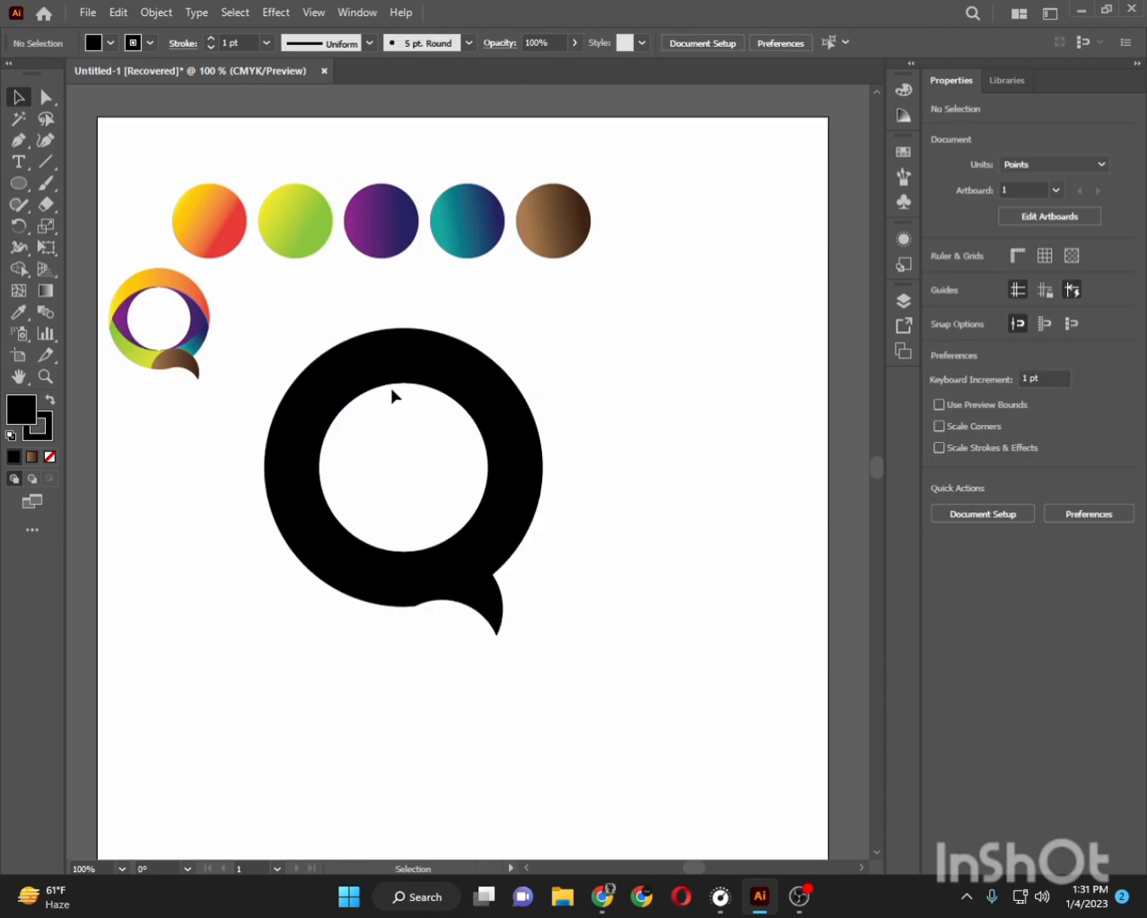
- Fill the Q's upper arc with the orange gradient using the Eyedropper
left_click(399, 362)
key("i")
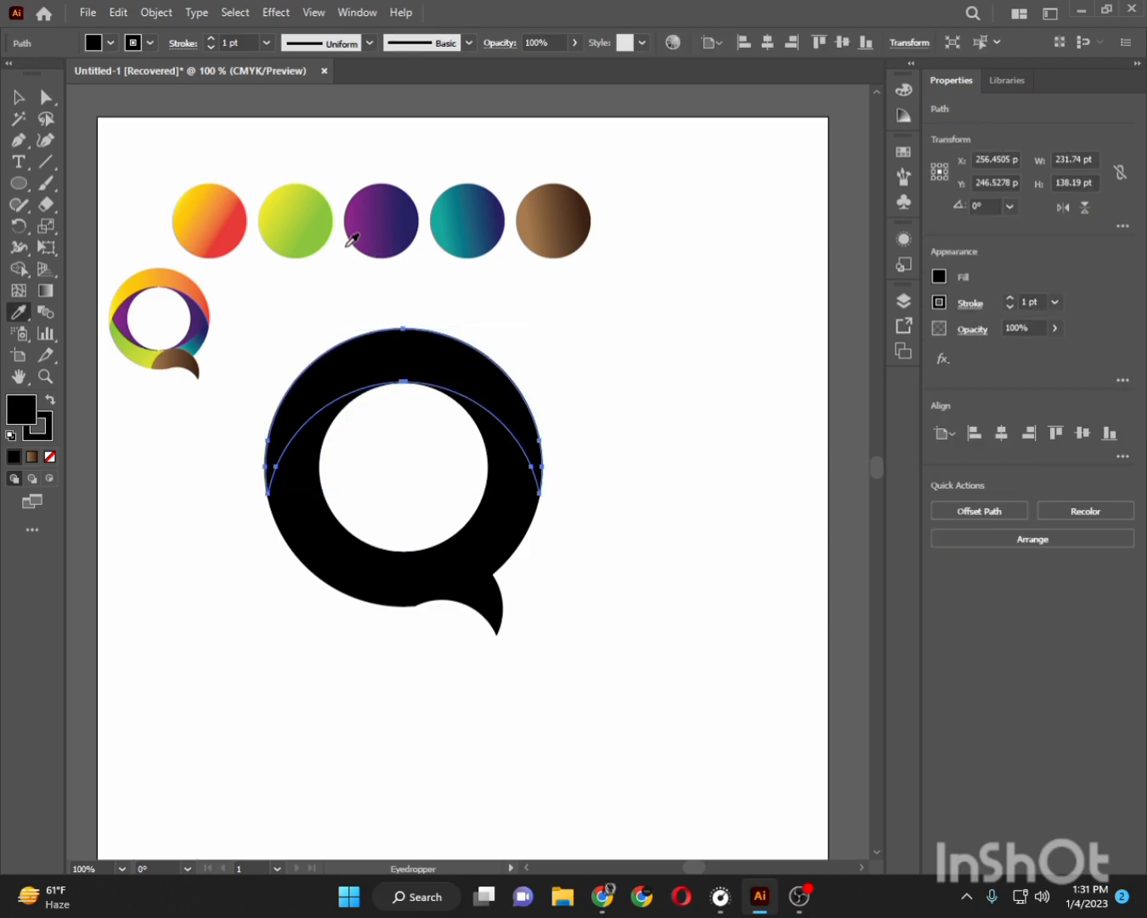
left_click(206, 208)
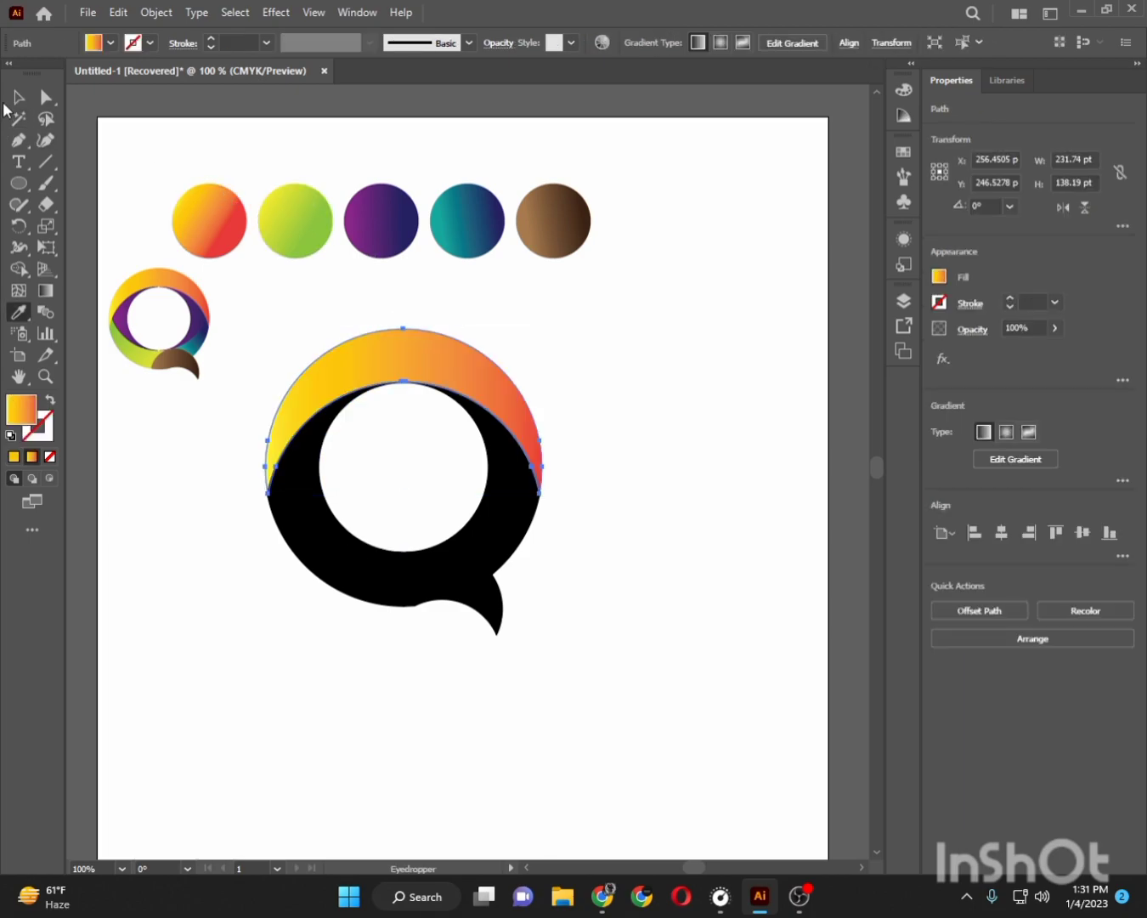
left_click(26, 100)
left_click(192, 499)
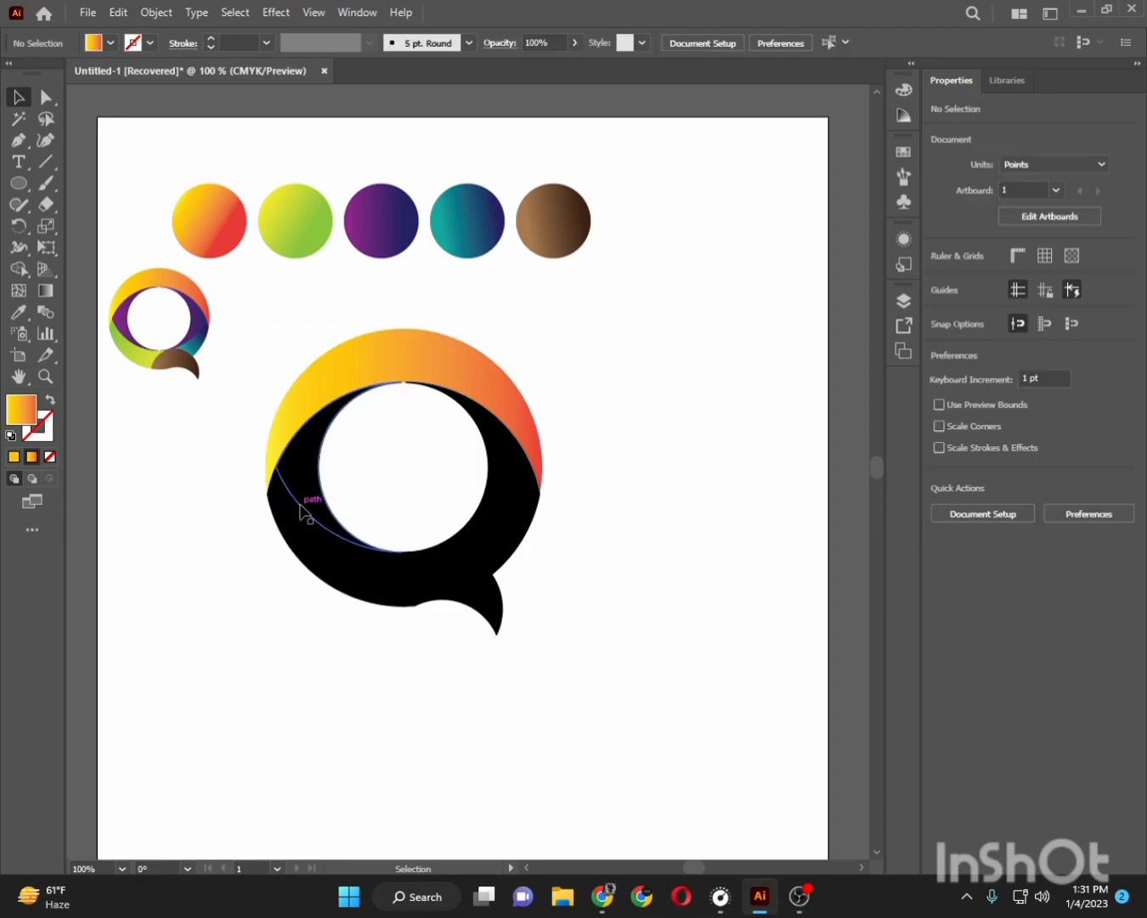
- Give both inner crescents of the Q the purple gradient
left_click(307, 459)
key("i")
left_click(374, 208)
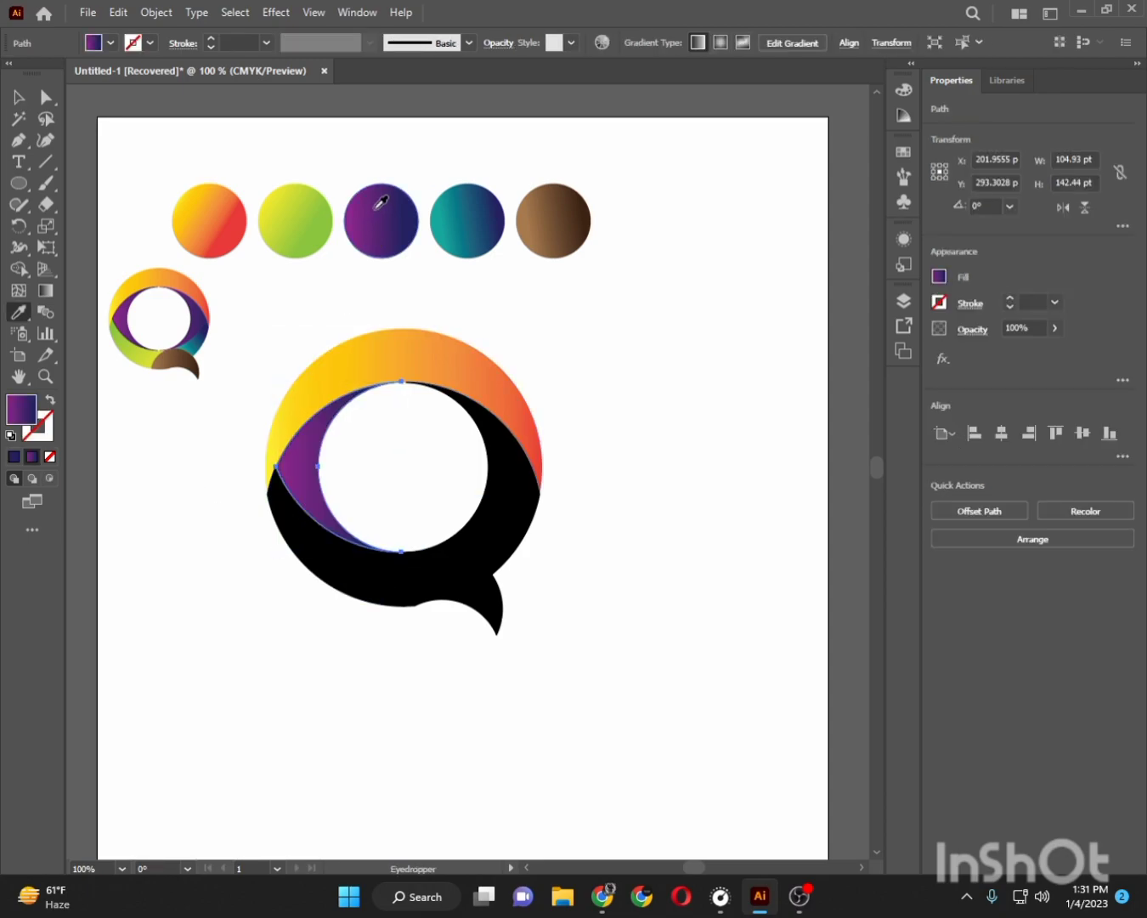
left_click(19, 97)
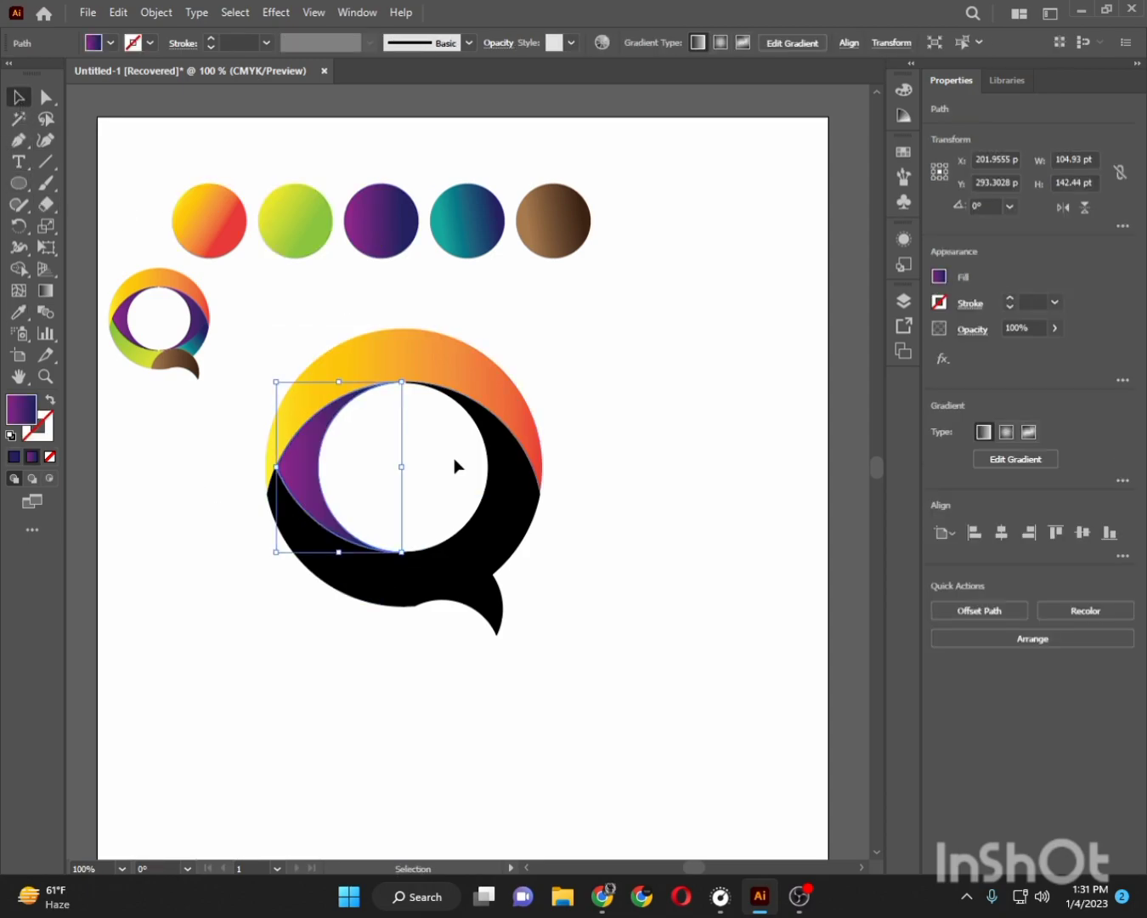
left_click(508, 483)
key("i")
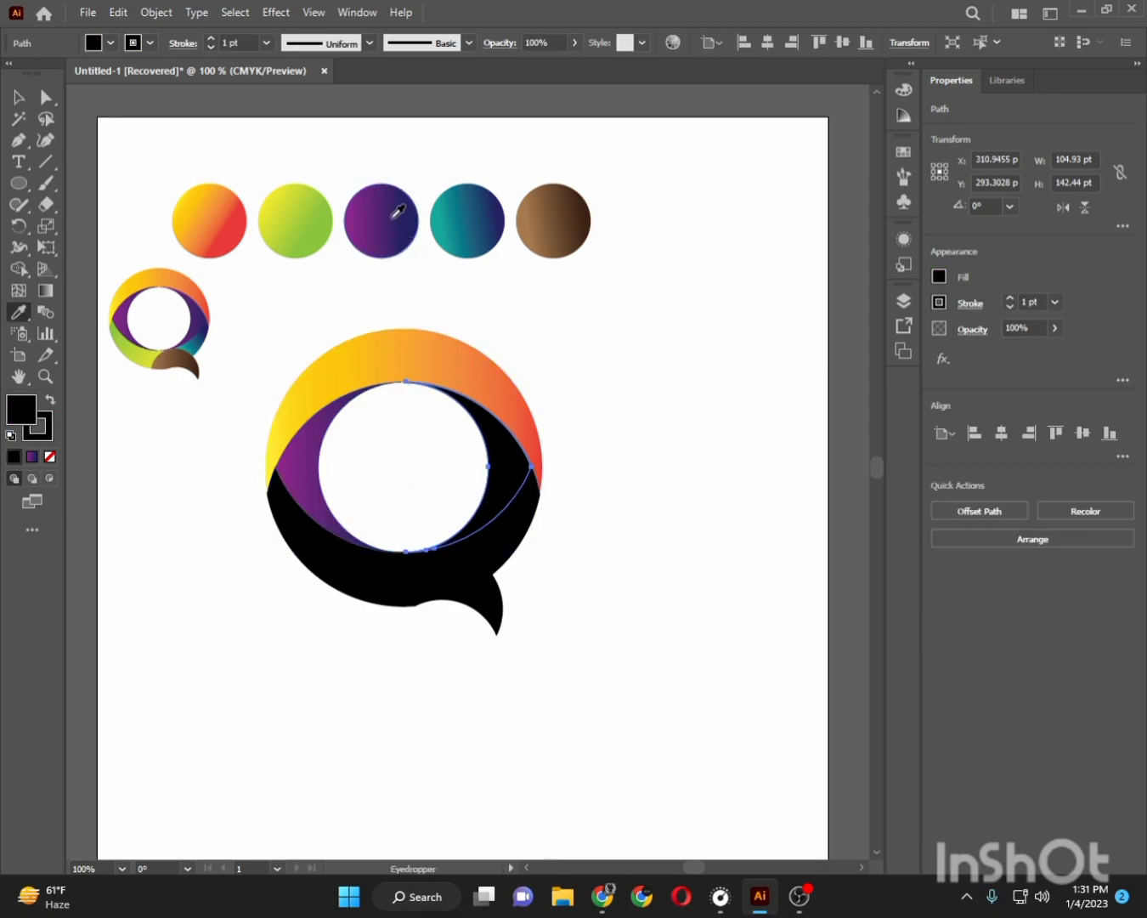
left_click(396, 218)
left_click(19, 101)
left_click(161, 576)
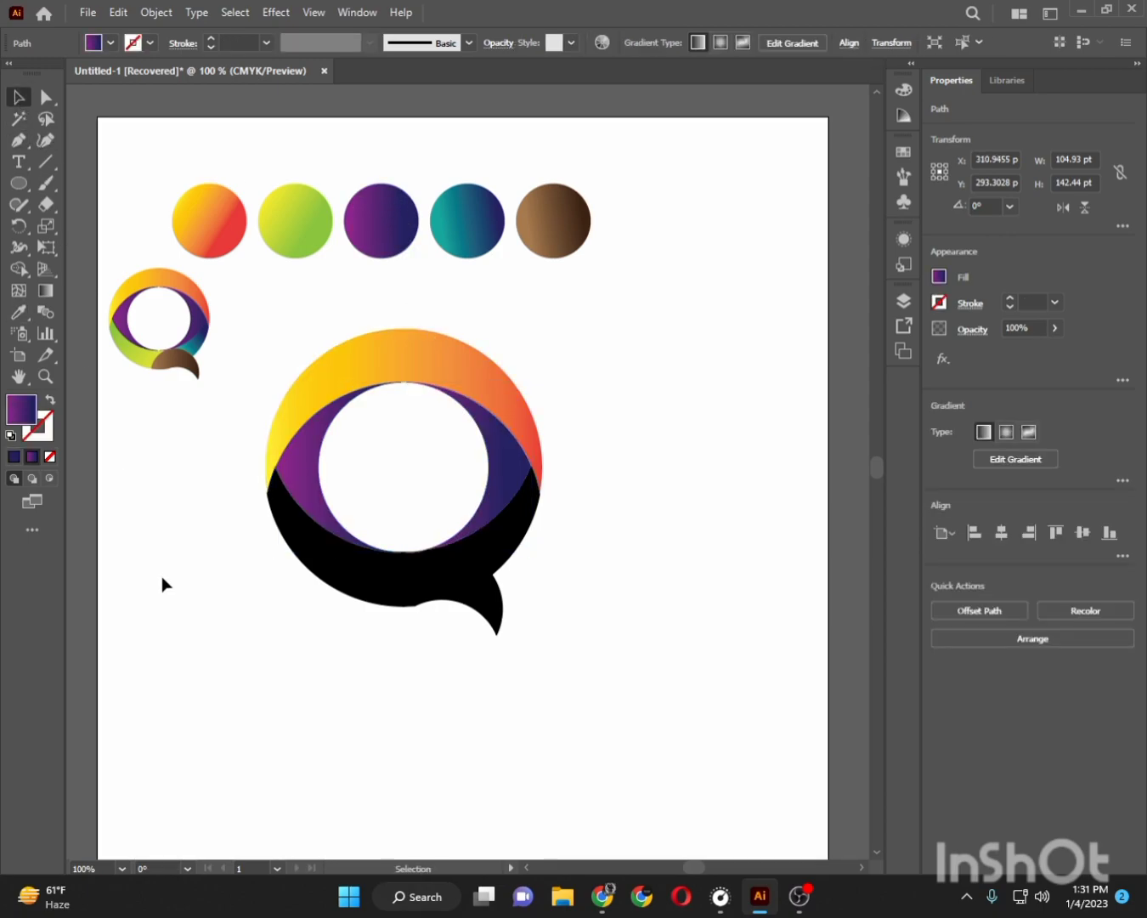
- Give the lower-left piece the yellow-green gradient
left_click(316, 563)
key("i")
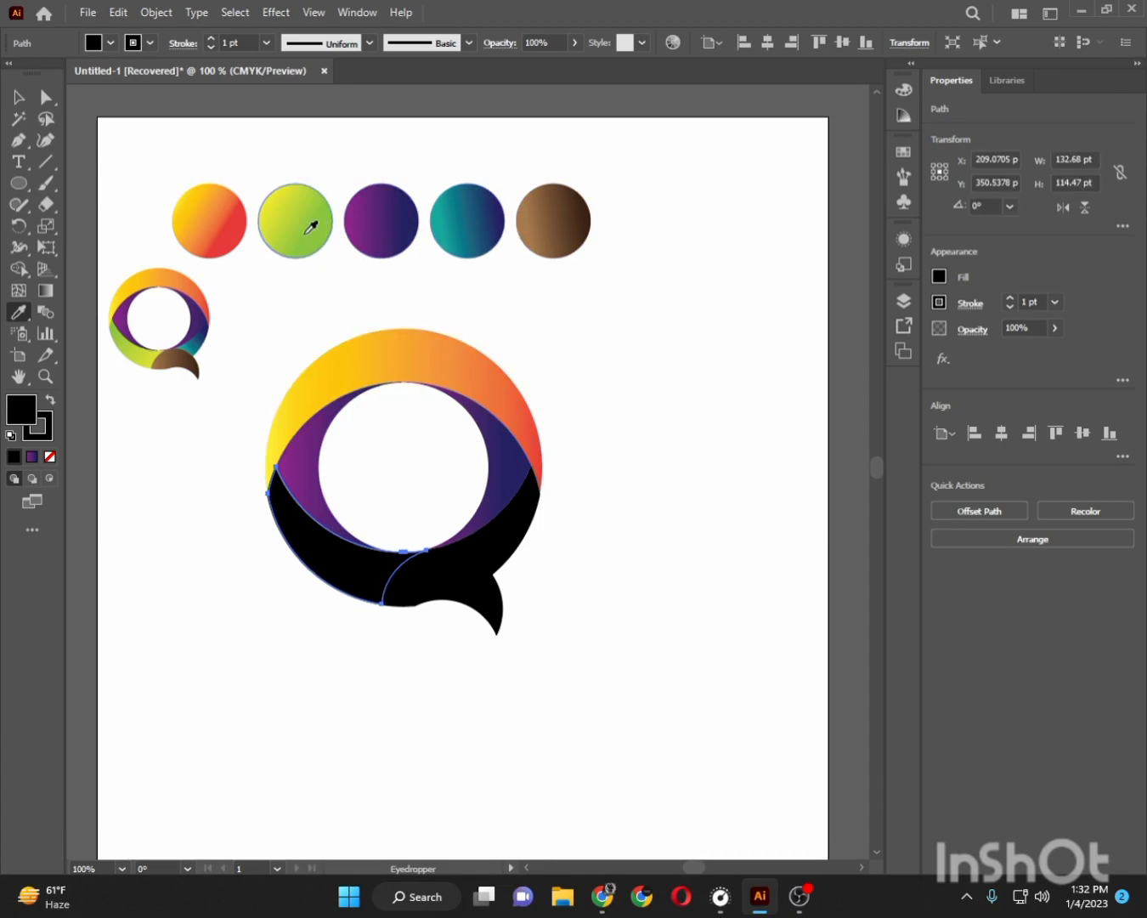
left_click(310, 226)
left_click(19, 97)
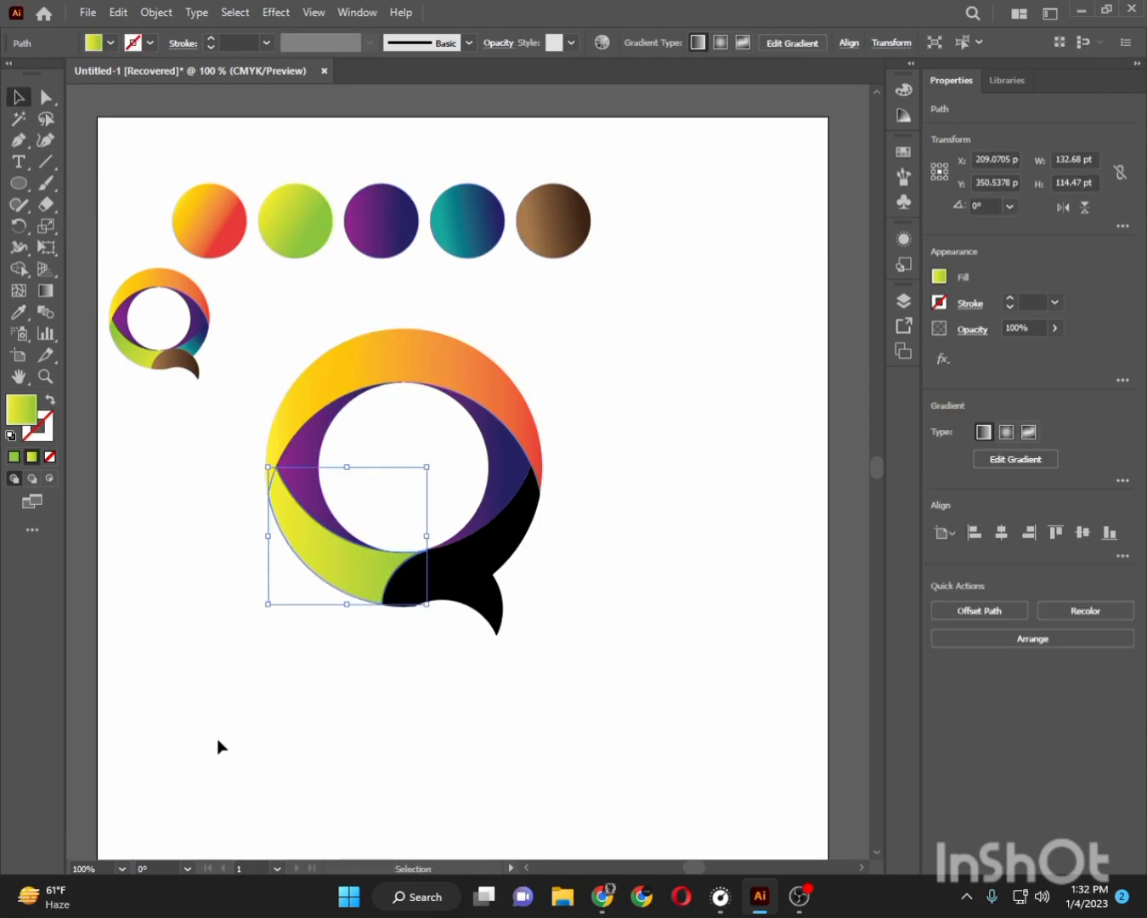
left_click(402, 660)
- Give the right piece of the Q the teal gradient
left_click(515, 535)
key("i")
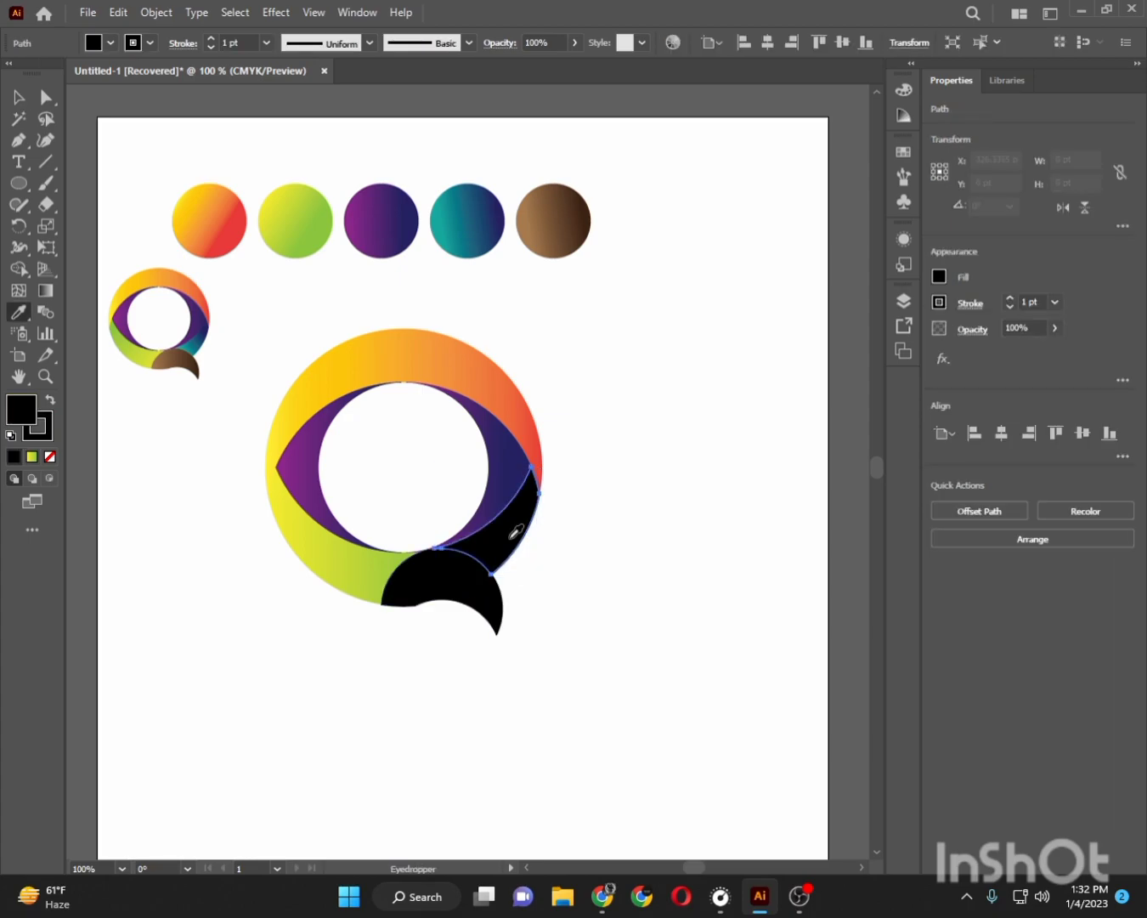
left_click(485, 234)
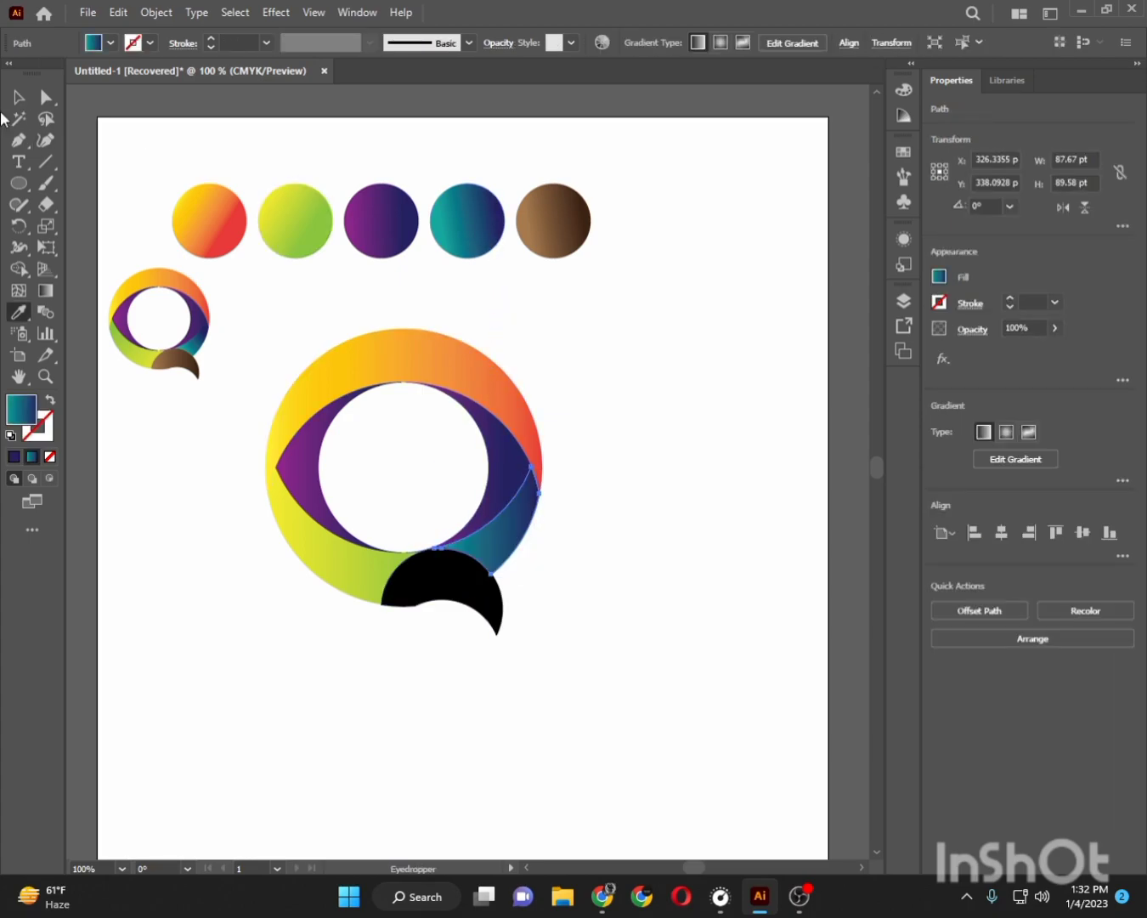
left_click(19, 94)
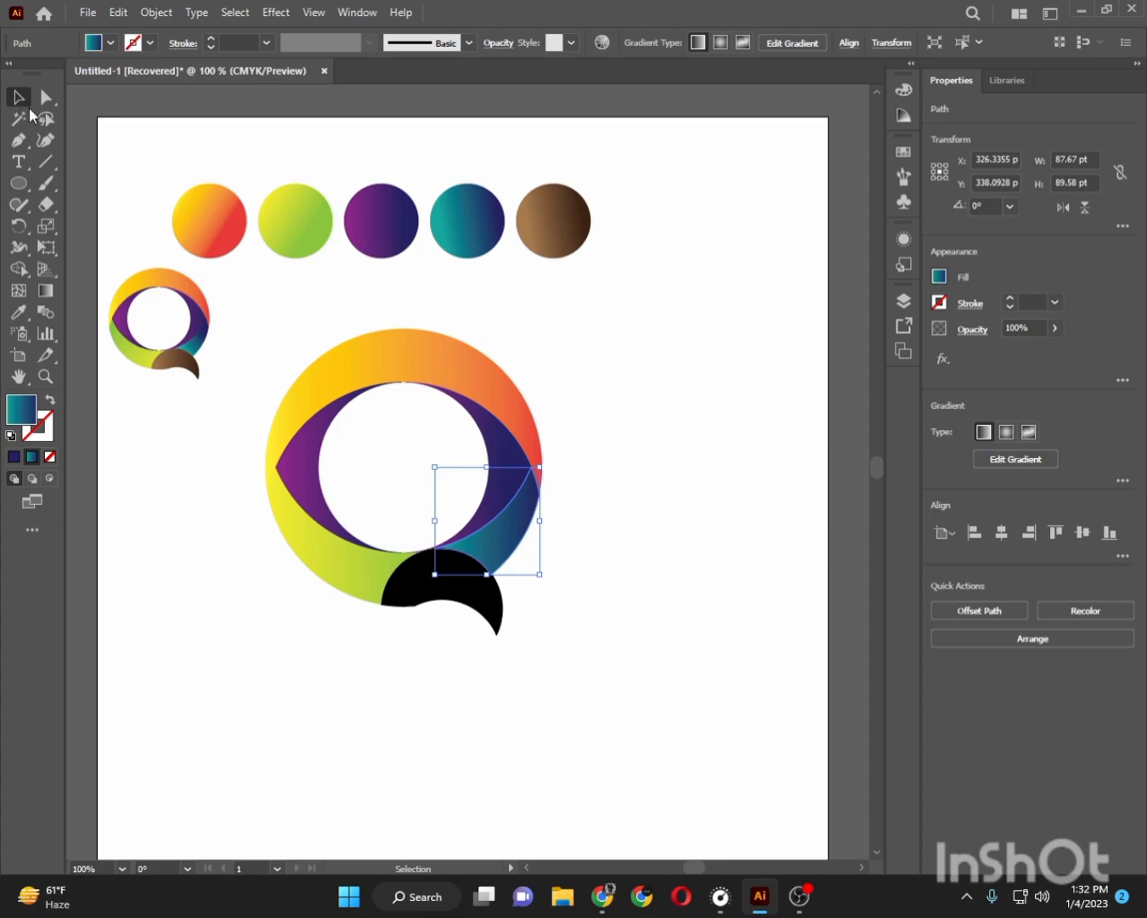
left_click(274, 674)
- Give the bubble's tail the brown gradient
left_click(483, 603)
key("i")
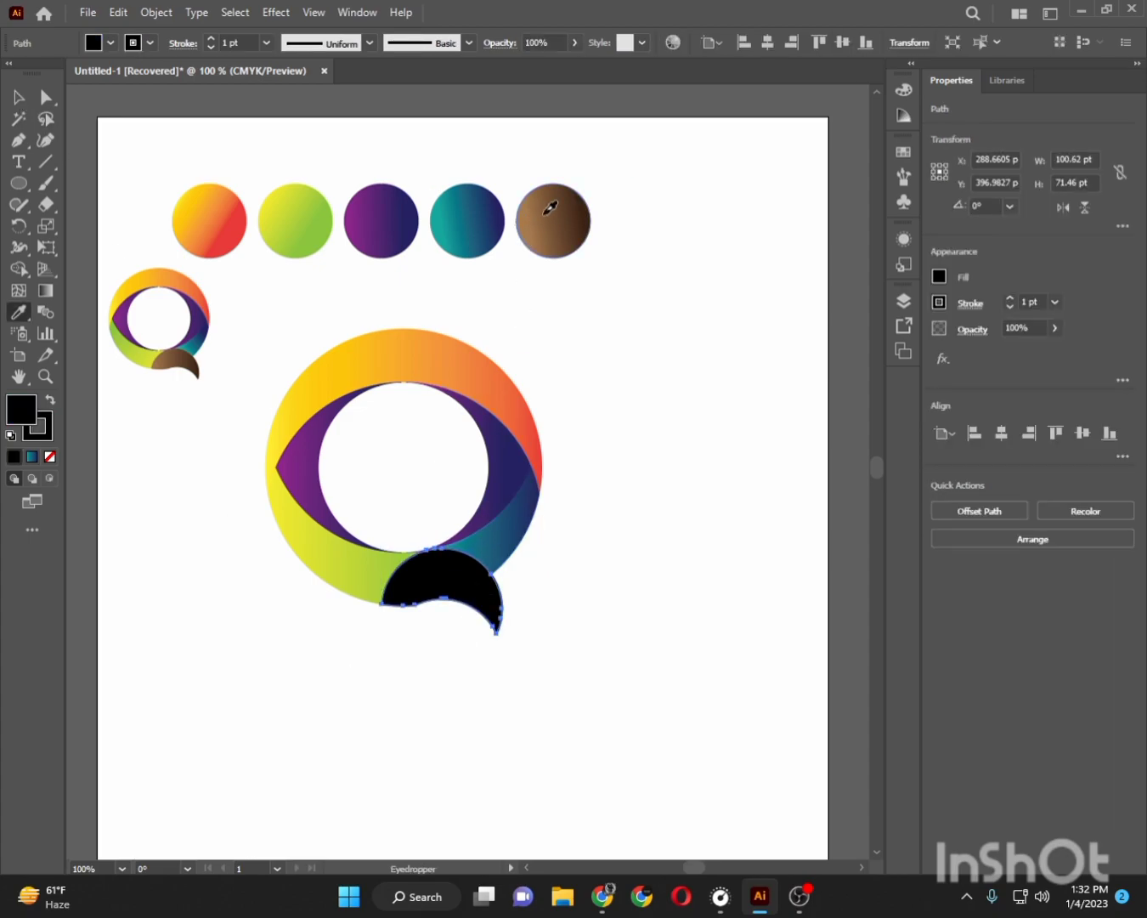
left_click(550, 207)
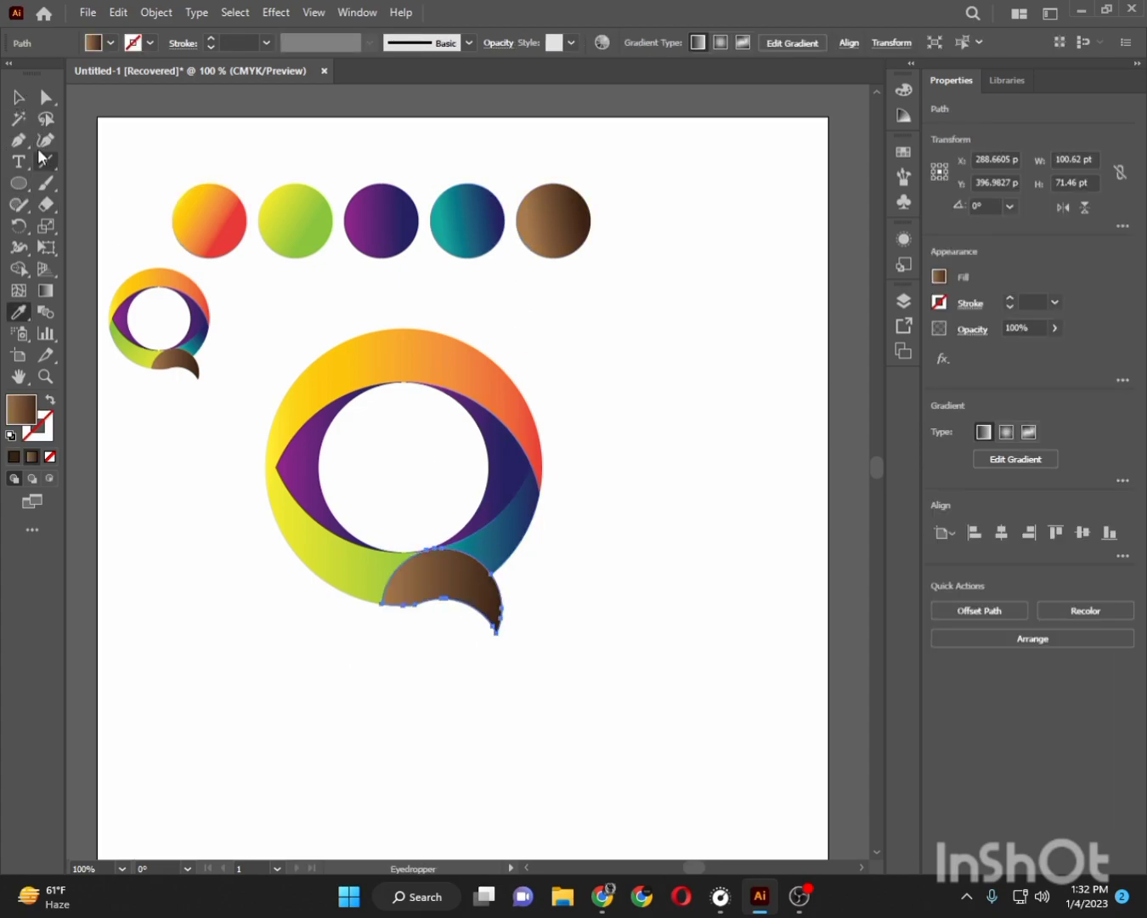
left_click(18, 97)
left_click(313, 646)
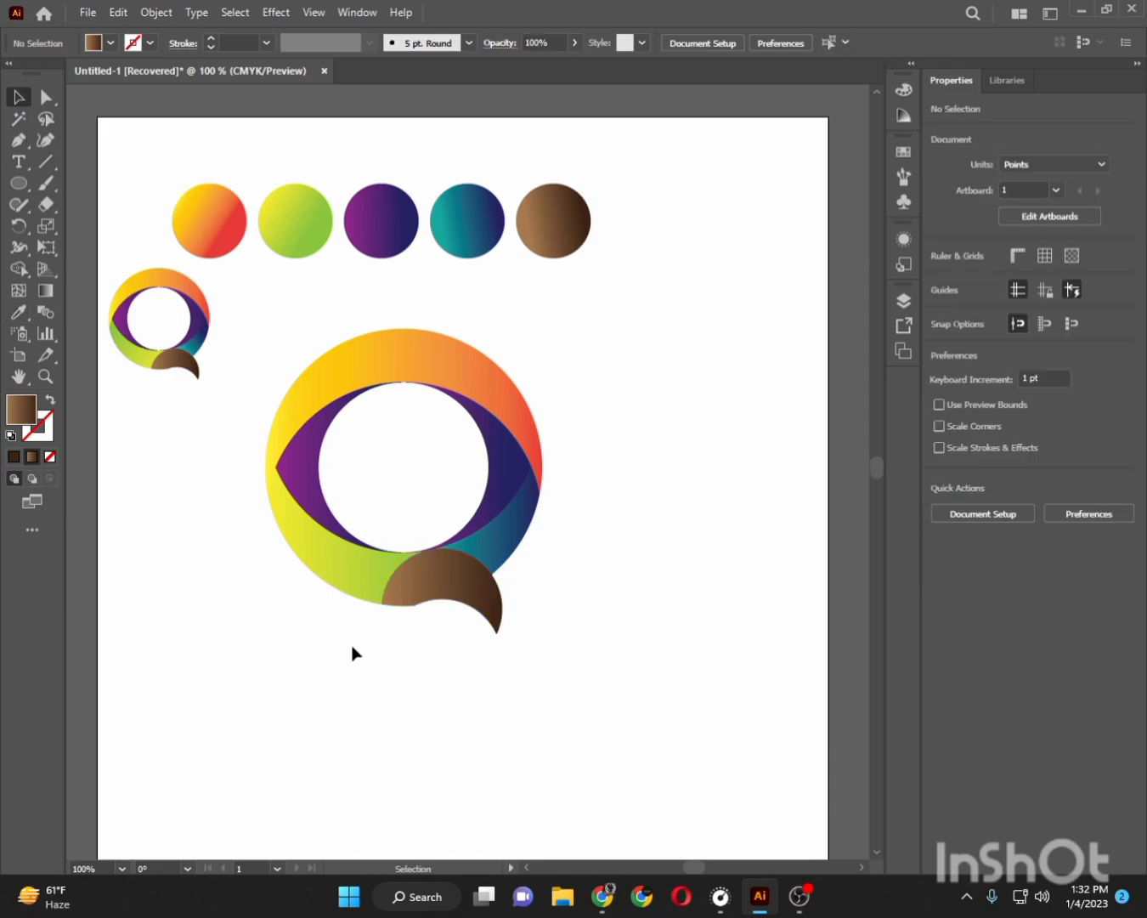
- Select and nudge an anchor point on the brown tail's lower edge with Direct Selection
key("a")
left_click(413, 611)
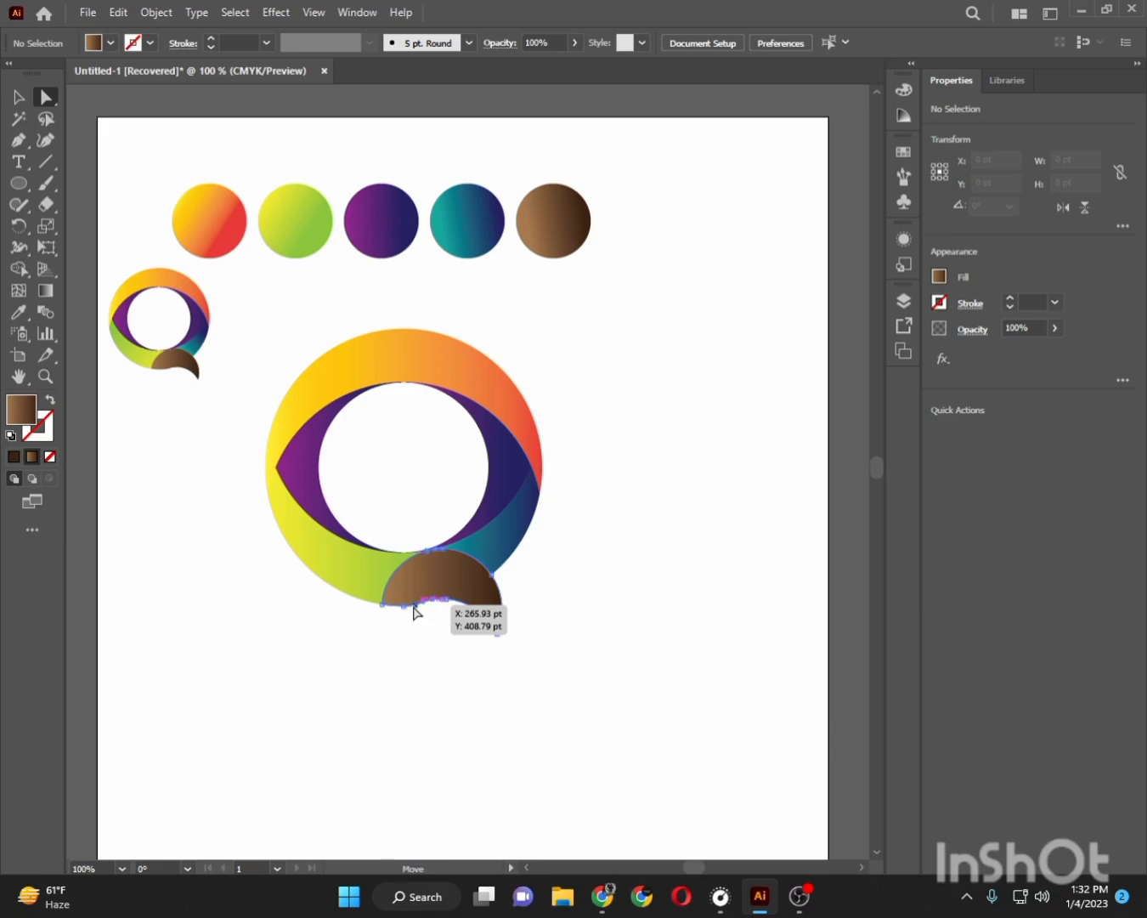
left_click_drag(414, 611, 416, 607)
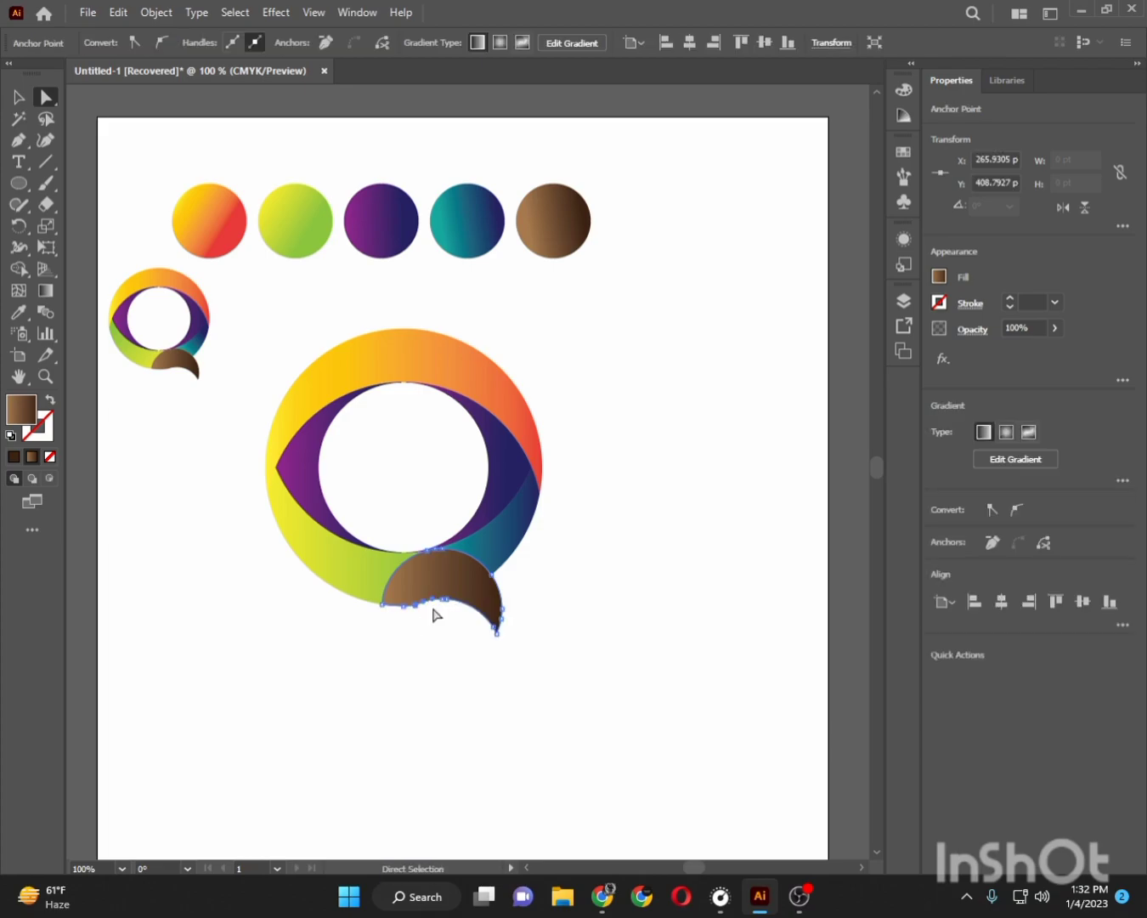
- Zoom out to 100%, deselect, and pan so the Q logo sits centred beside the swatch circles
scroll(434, 615, "up", 1, "alt")
scroll(433, 614, "up", 1, "alt")
scroll(436, 615, "up", 1, "alt")
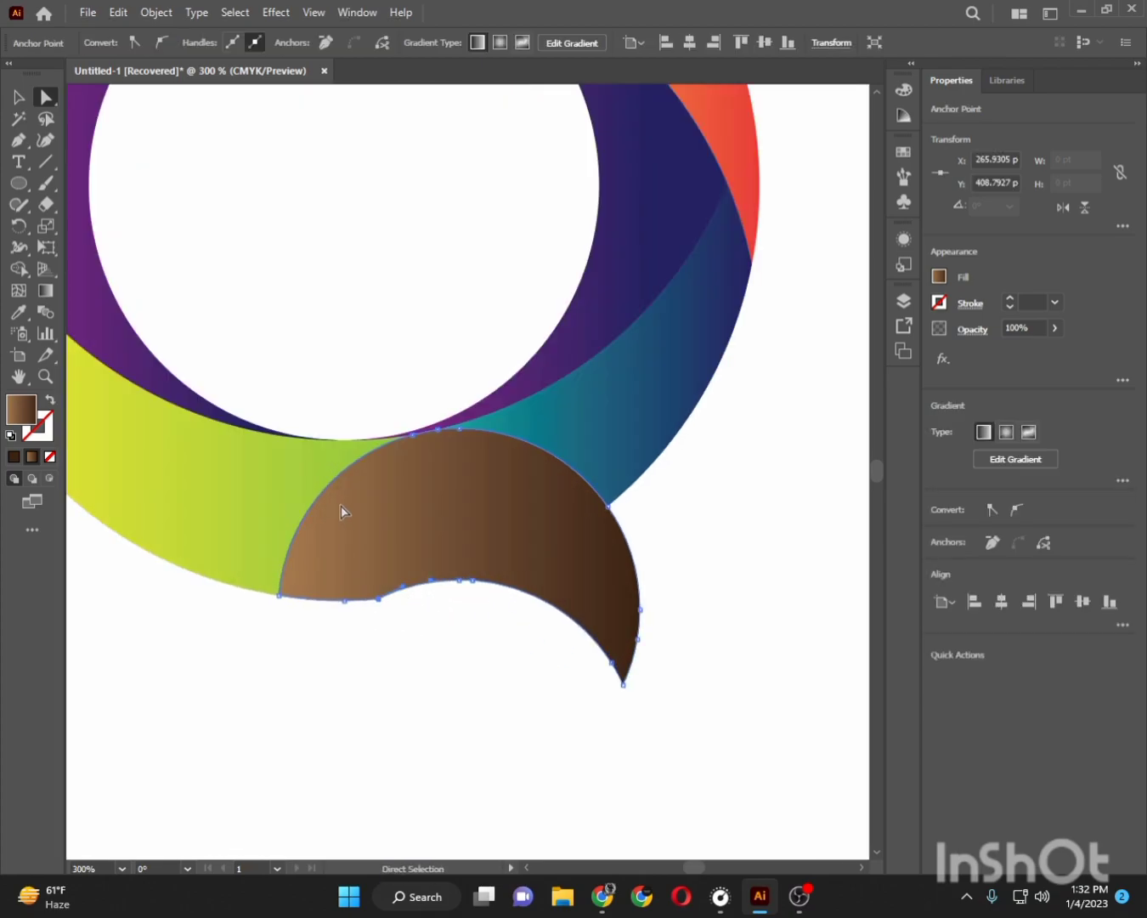
scroll(339, 510, "up", 2)
scroll(339, 510, "up", 1)
scroll(341, 500, "up", 3)
scroll(345, 492, "down", 1)
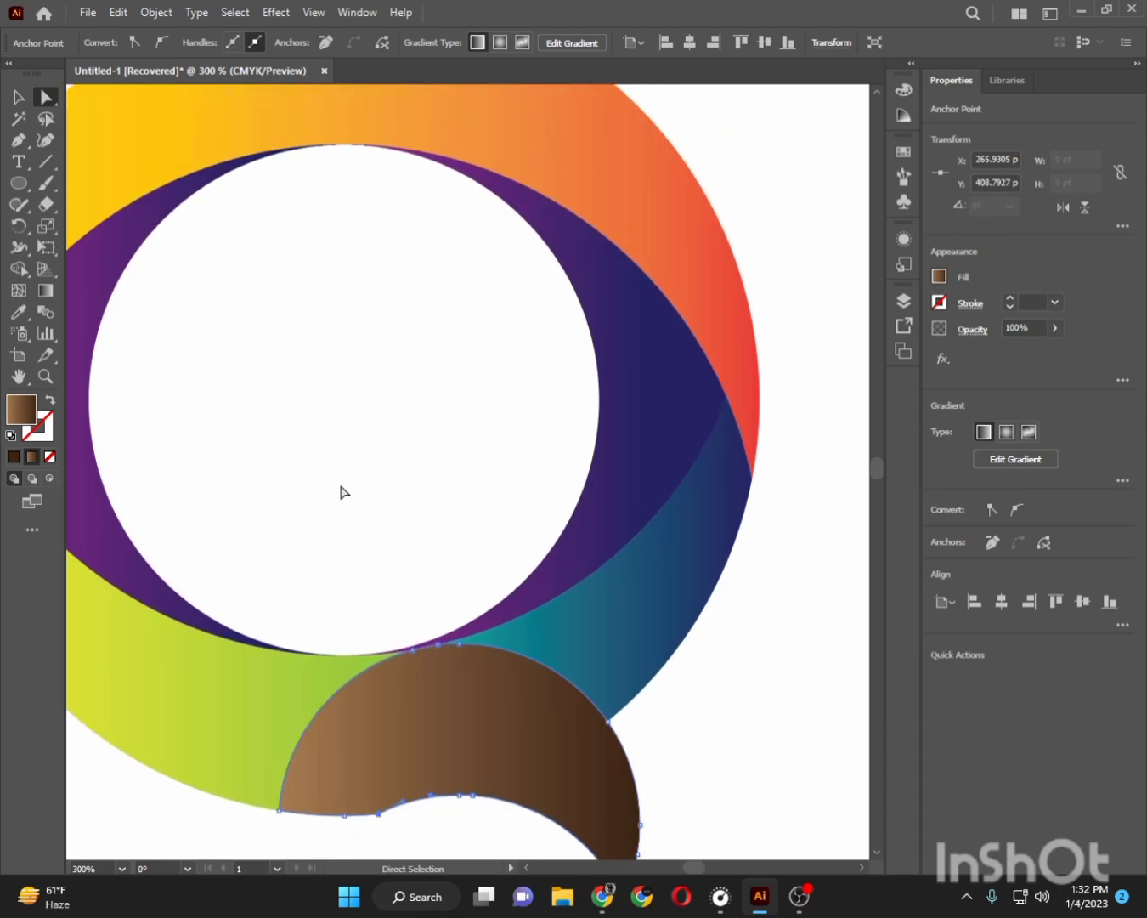
scroll(344, 491, "down", 1)
scroll(340, 487, "down", 2, "alt")
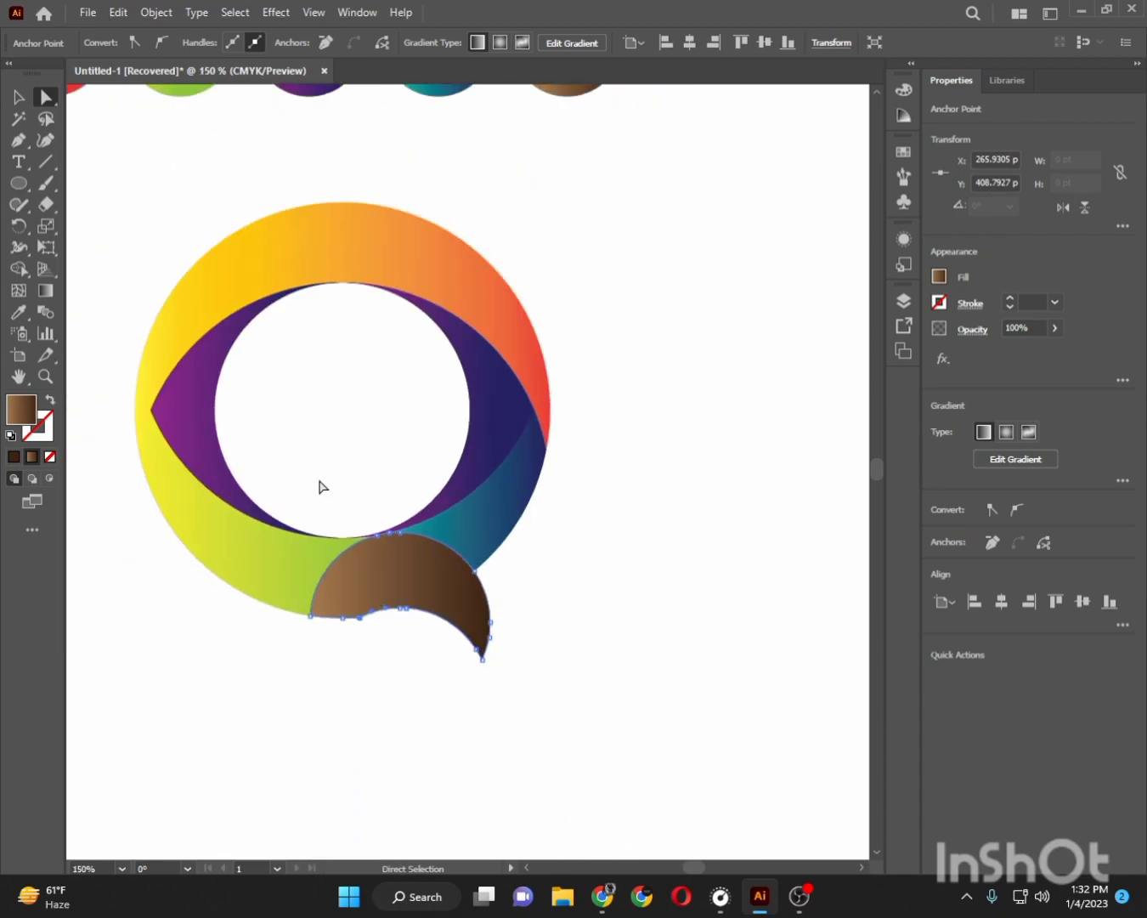
scroll(299, 482, "up", 1)
scroll(298, 483, "down", 1, "alt")
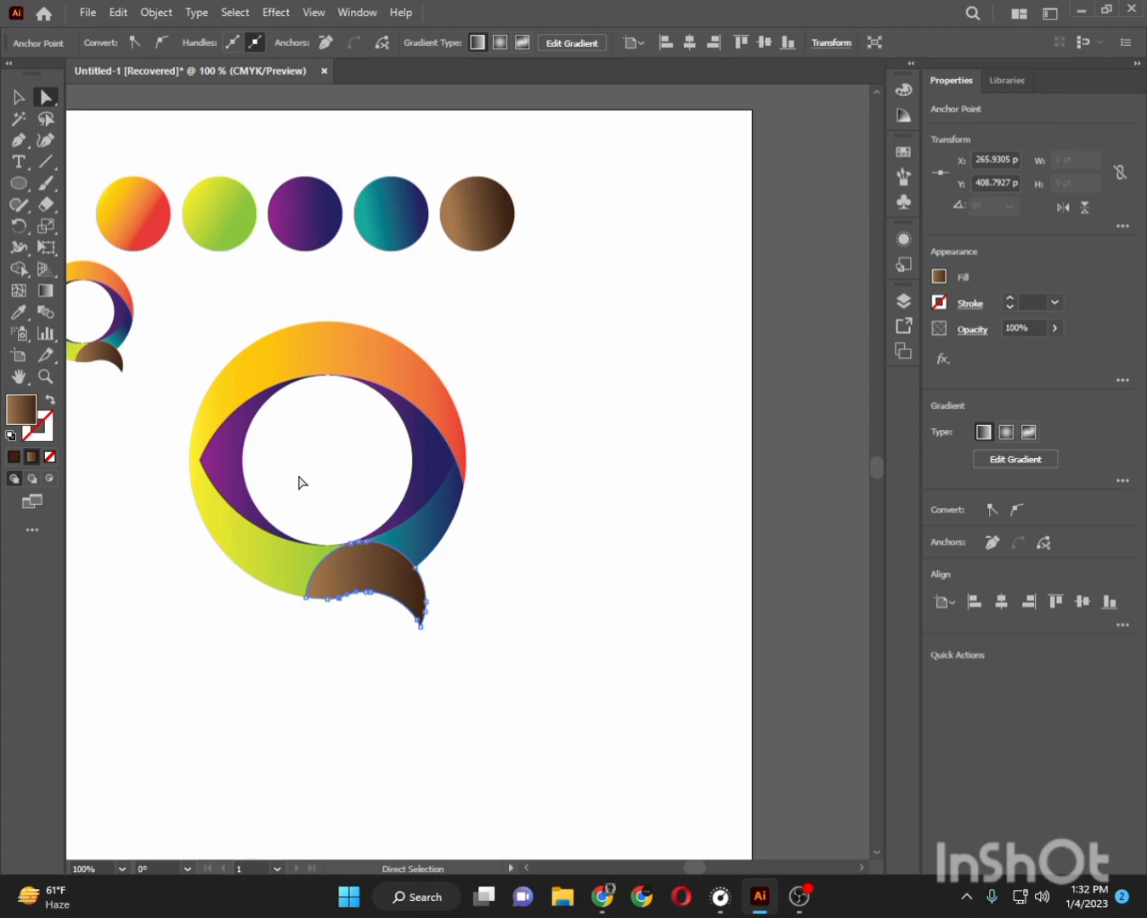
left_click(299, 482)
left_click_drag(297, 476, 353, 483)
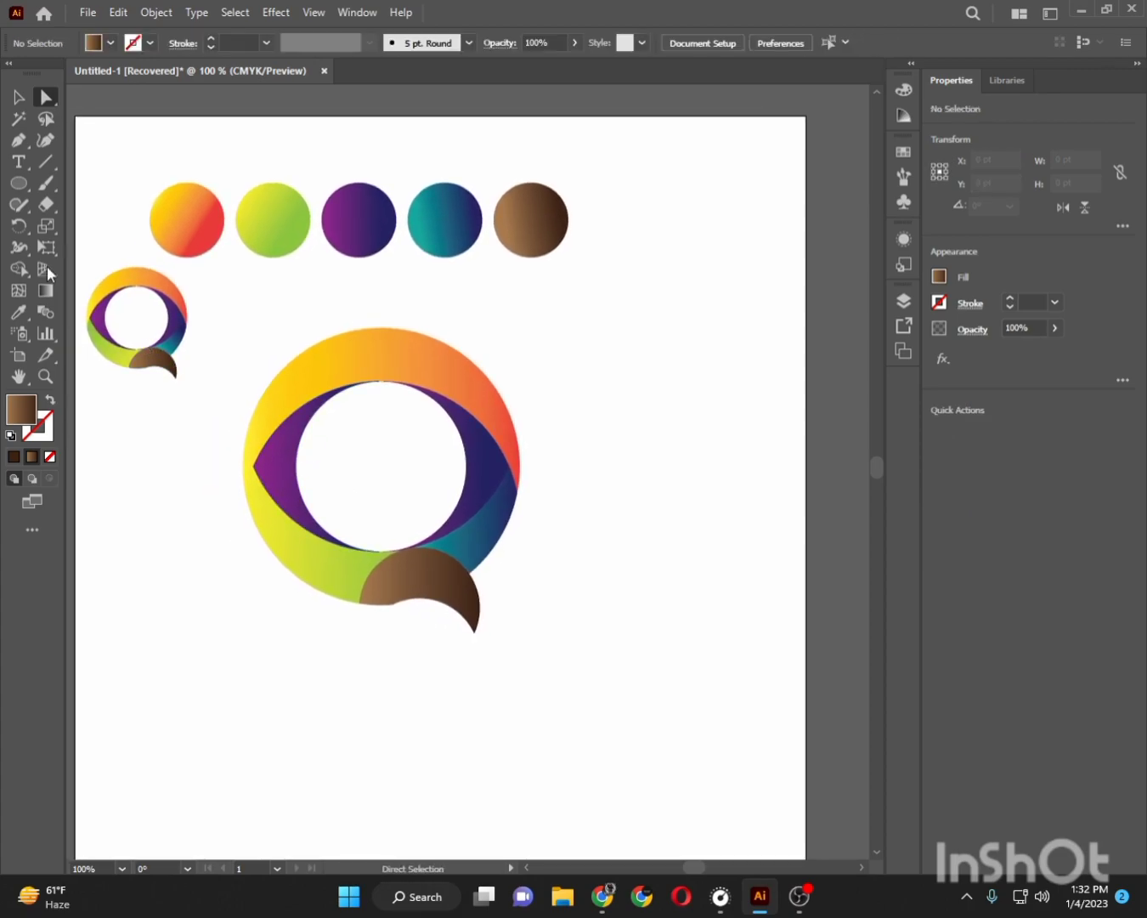
- Redraw the top orange arc's gradient vertically, red at top fading to yellow below
left_click(12, 96)
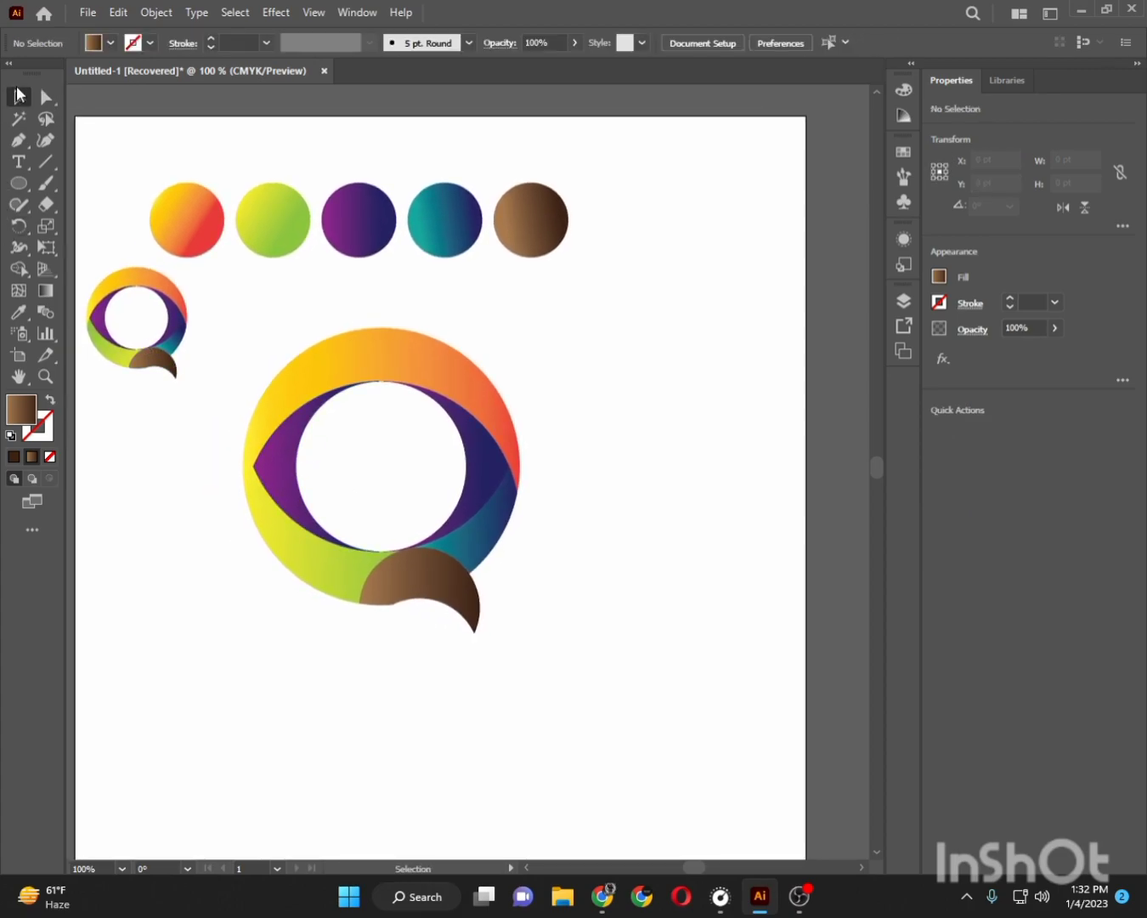
left_click(315, 361)
key("g")
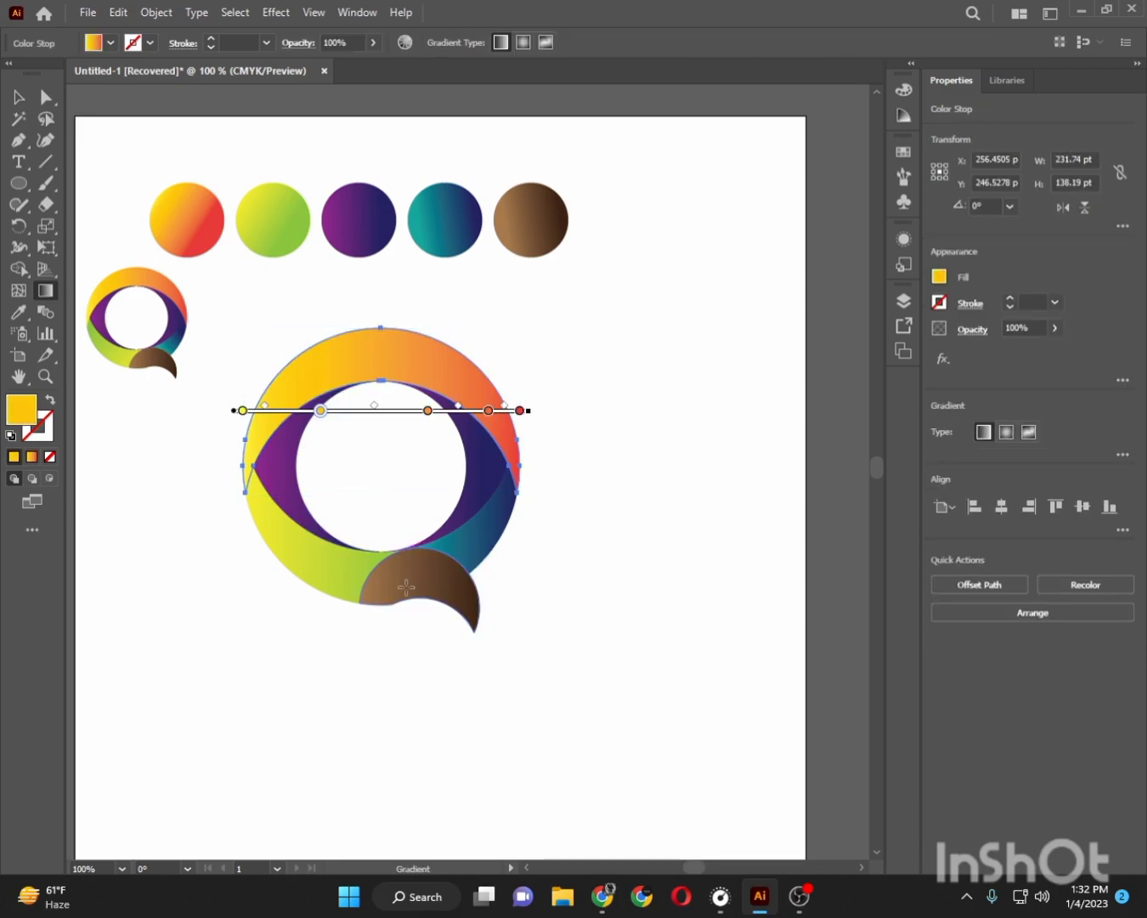
left_click_drag(385, 565, 375, 327)
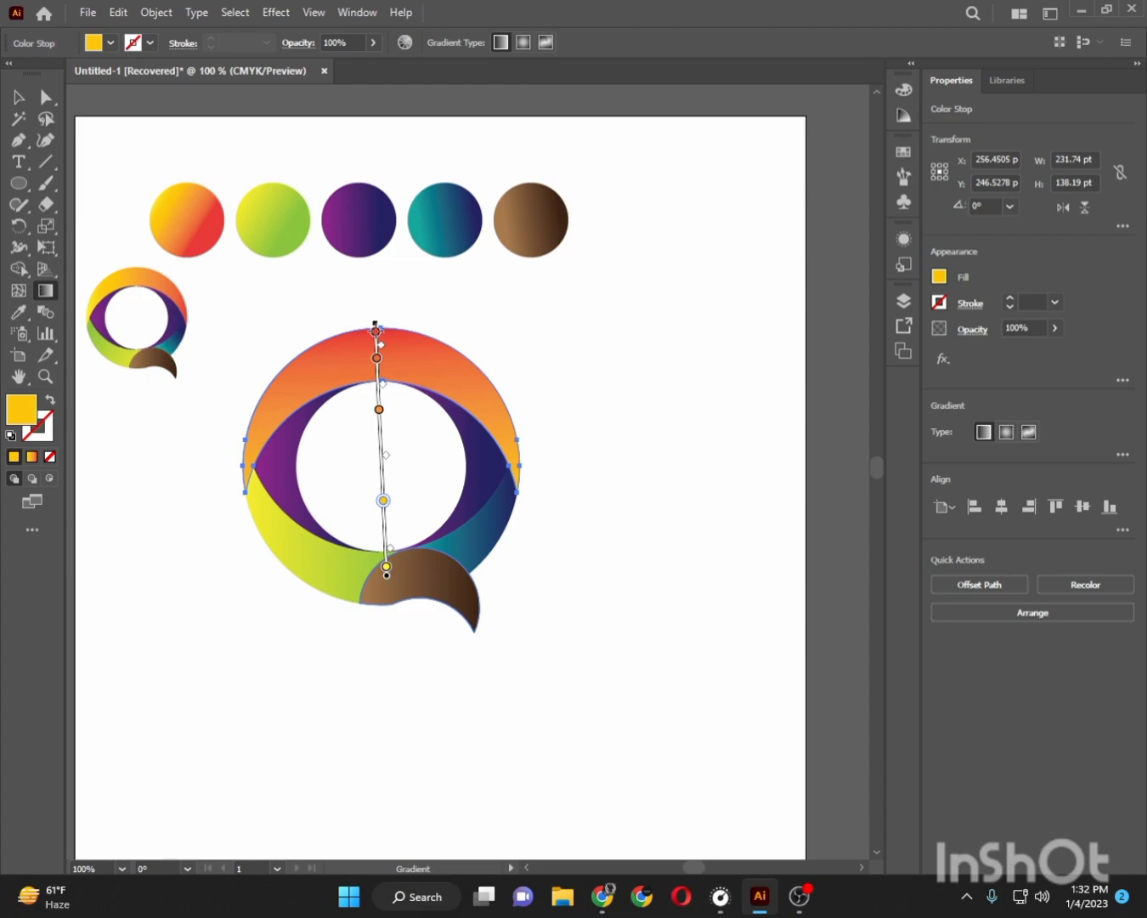
left_click(18, 97)
left_click(149, 429)
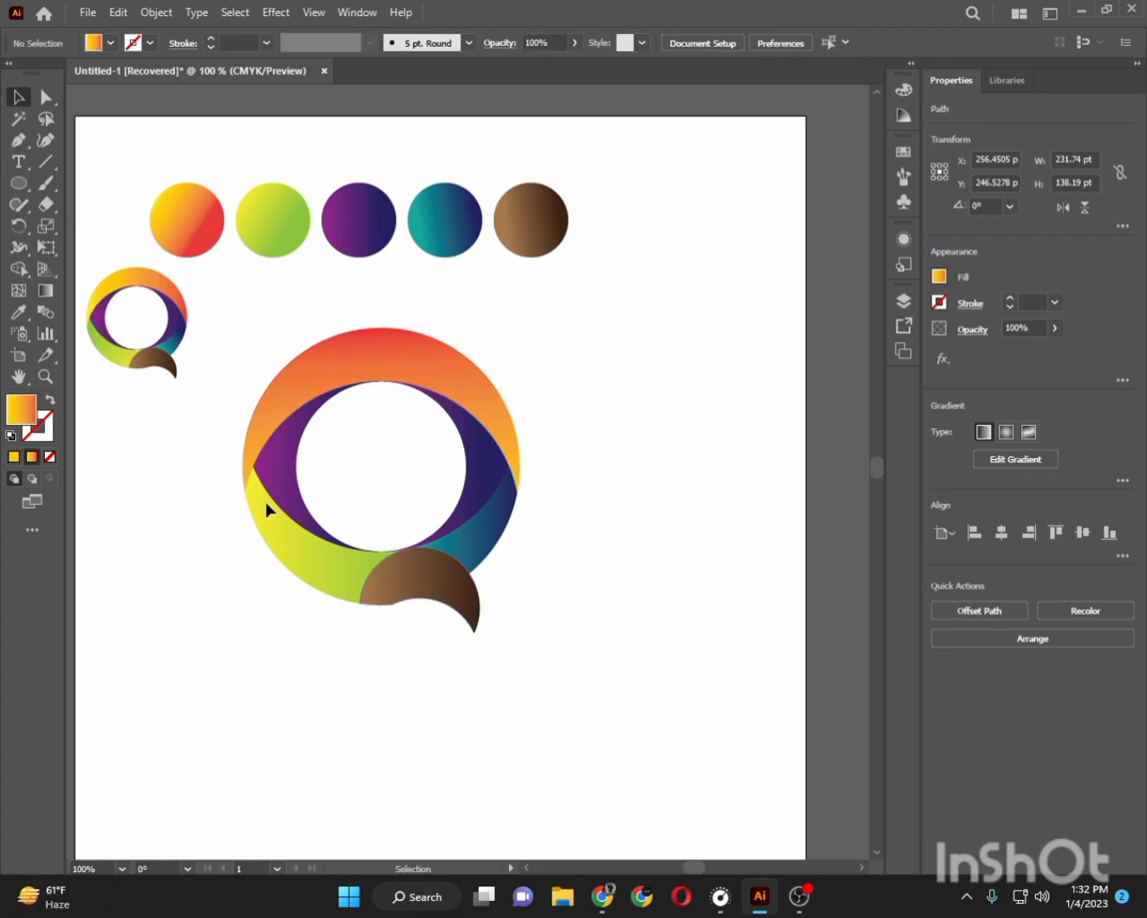
- Run the left purple shape's gradient horizontally across it
left_click(285, 479)
key("g")
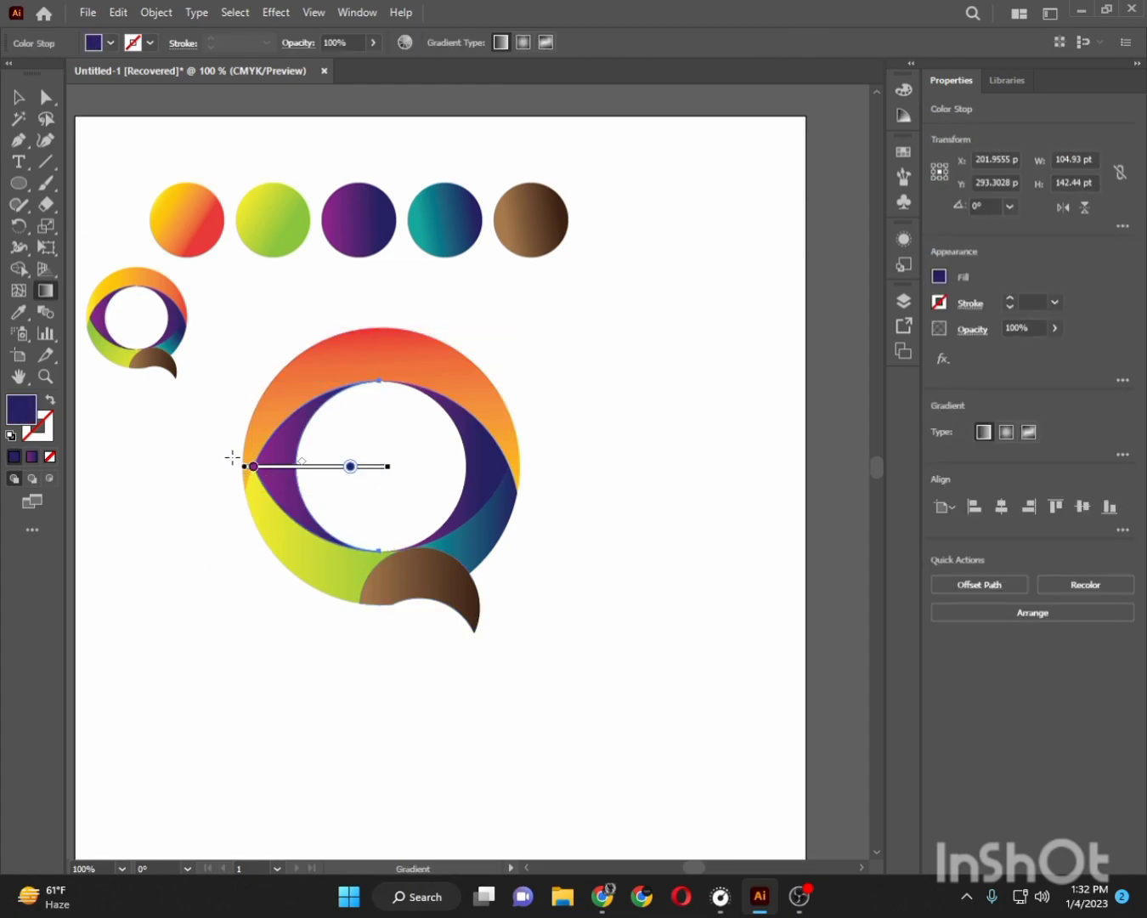
left_click_drag(232, 456, 387, 462)
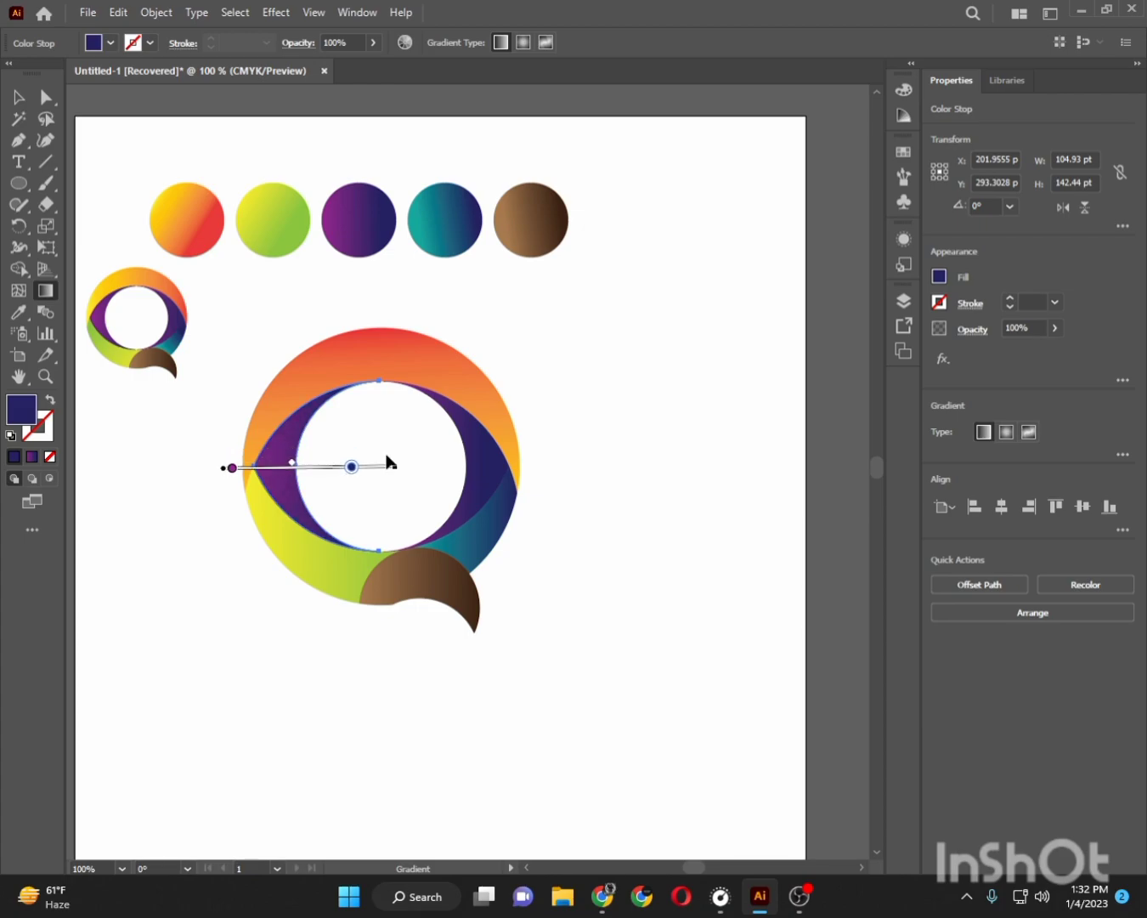
left_click(24, 102)
- Reverse the right purple crescent's gradient to run right-to-left
left_click(473, 457)
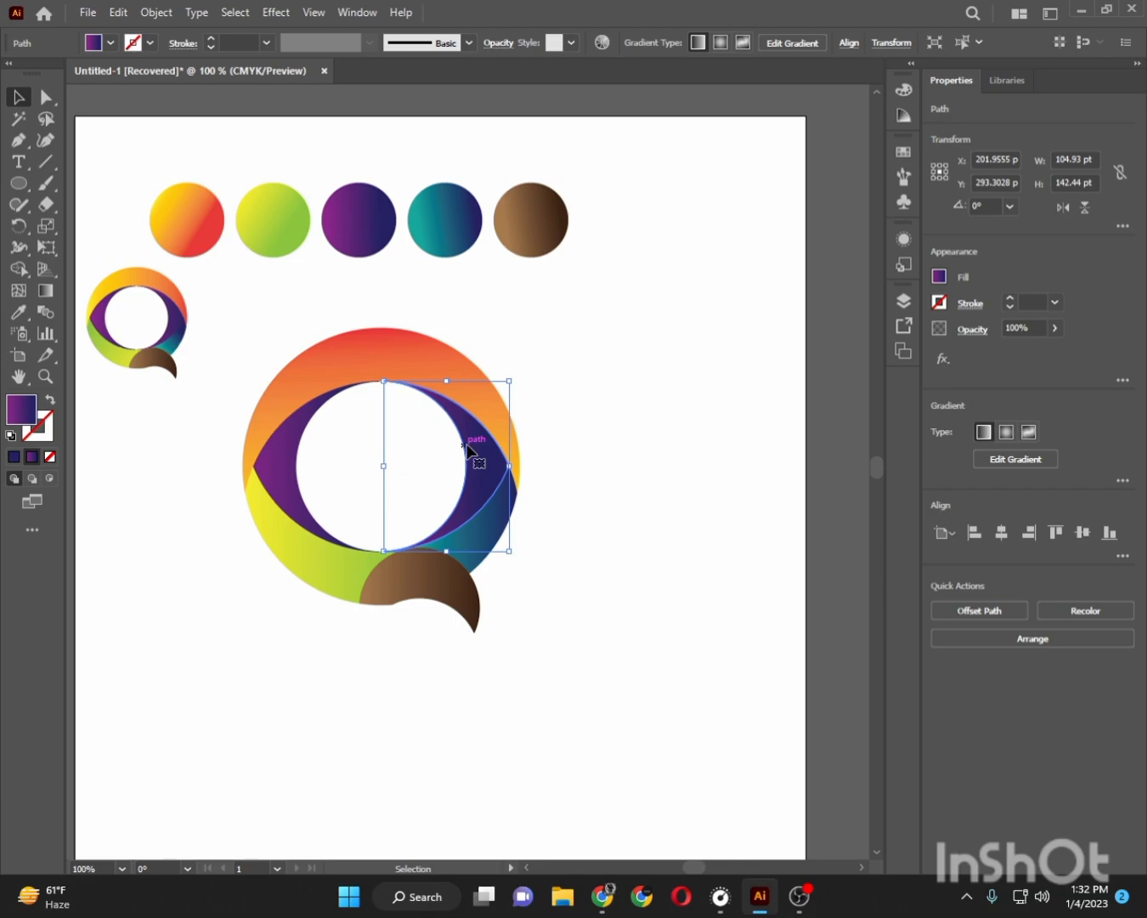
key("g")
key("i")
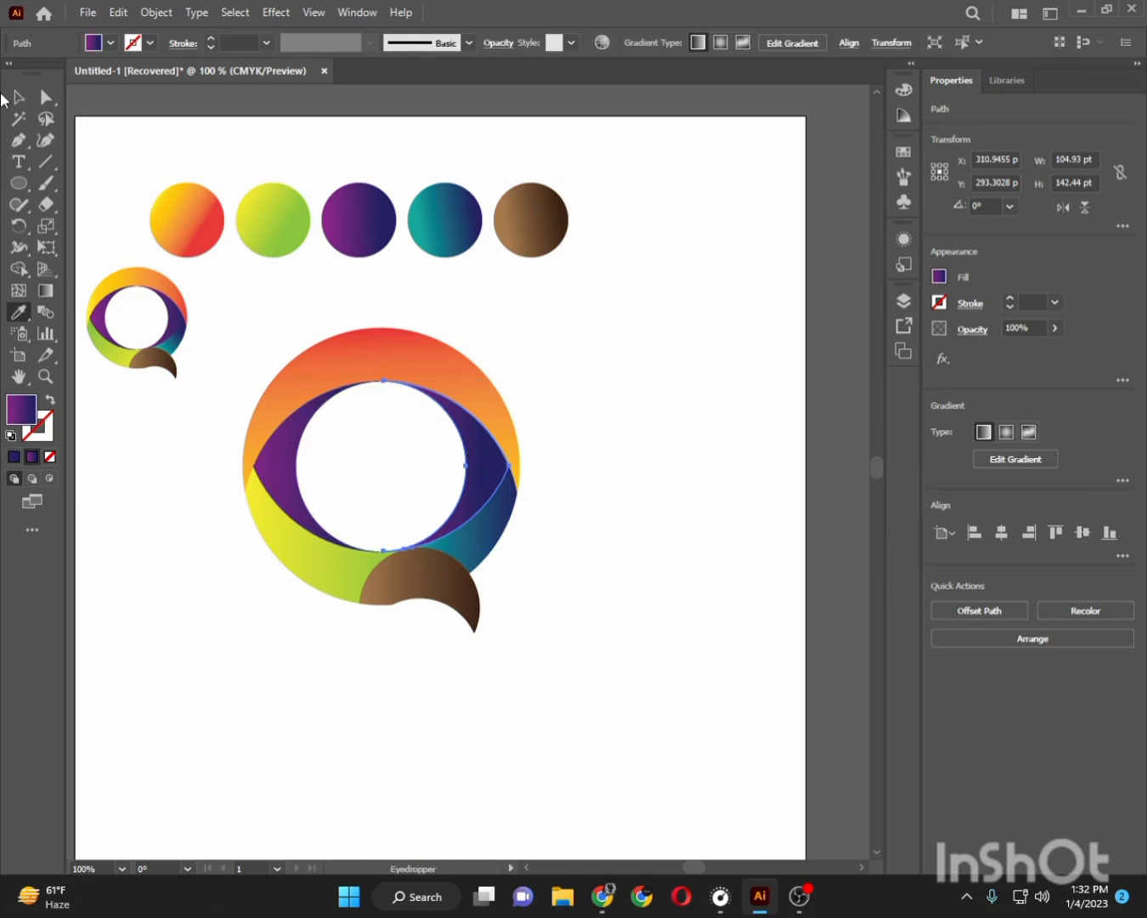
left_click(21, 99)
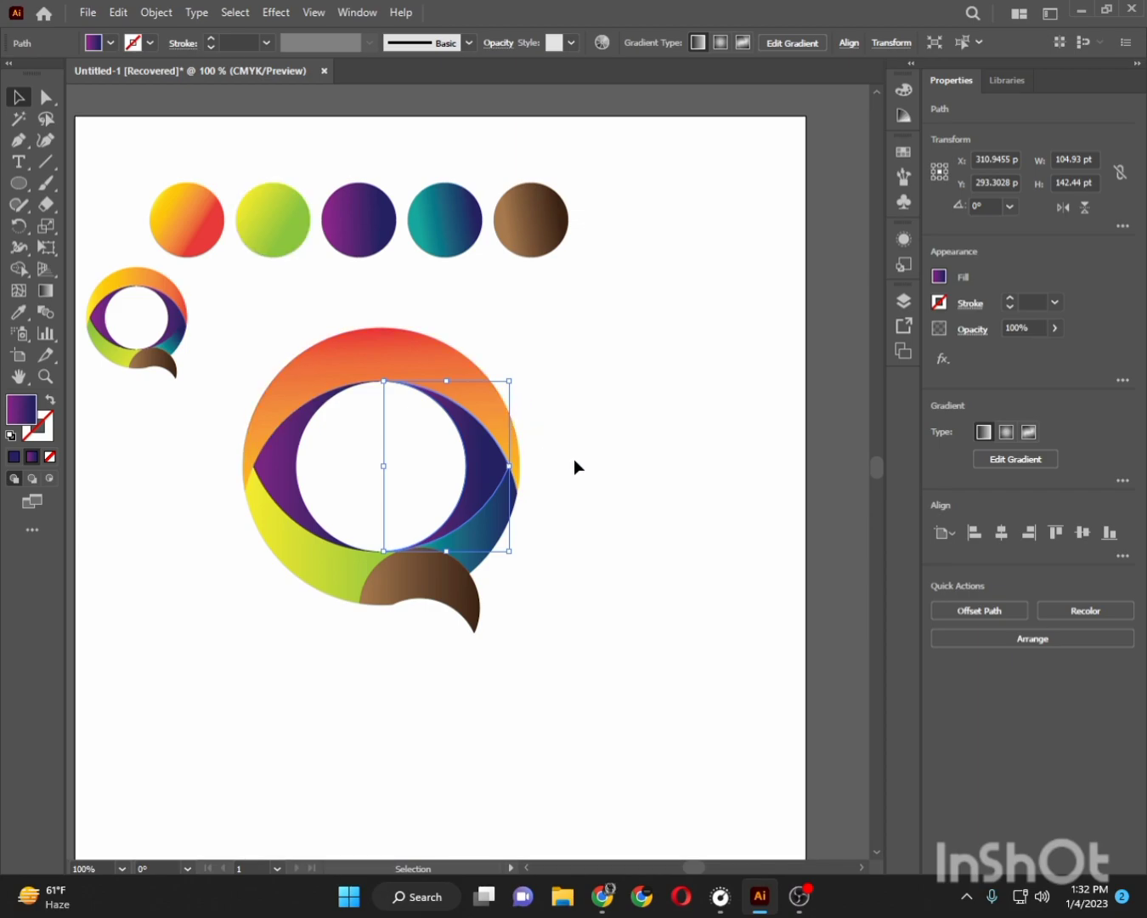
key("g")
left_click_drag(570, 466, 379, 465)
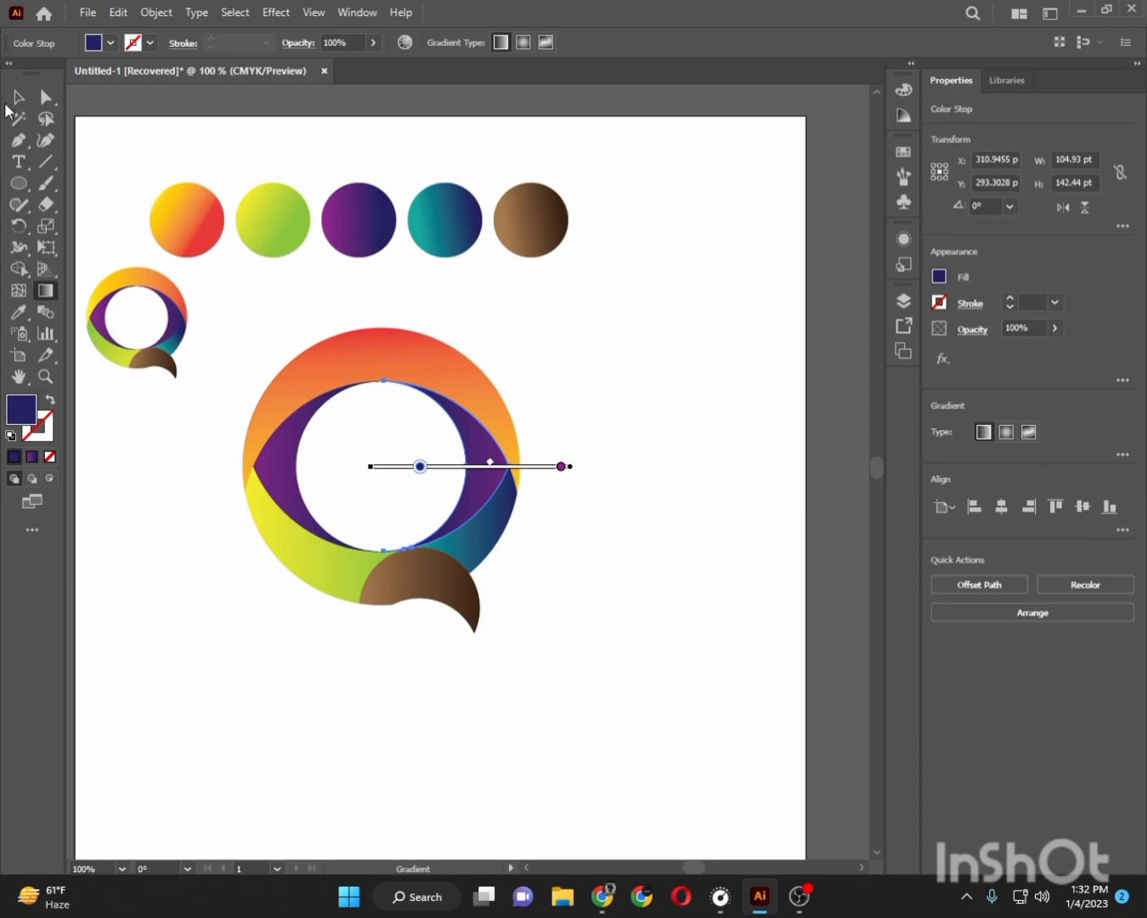
left_click(17, 97)
left_click(259, 624)
- Angle the yellow-green crescent's gradient diagonally up to the left
left_click(326, 599)
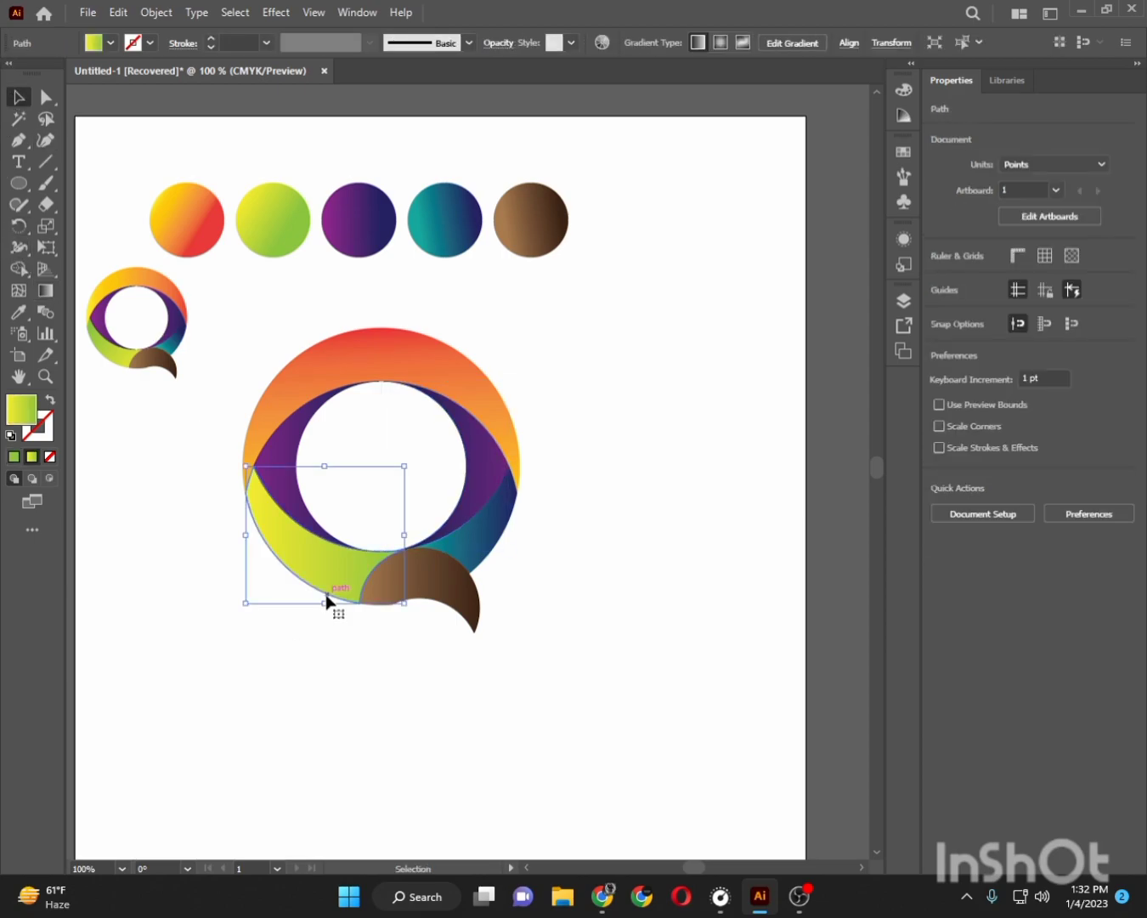
key("g")
left_click_drag(358, 594, 258, 501)
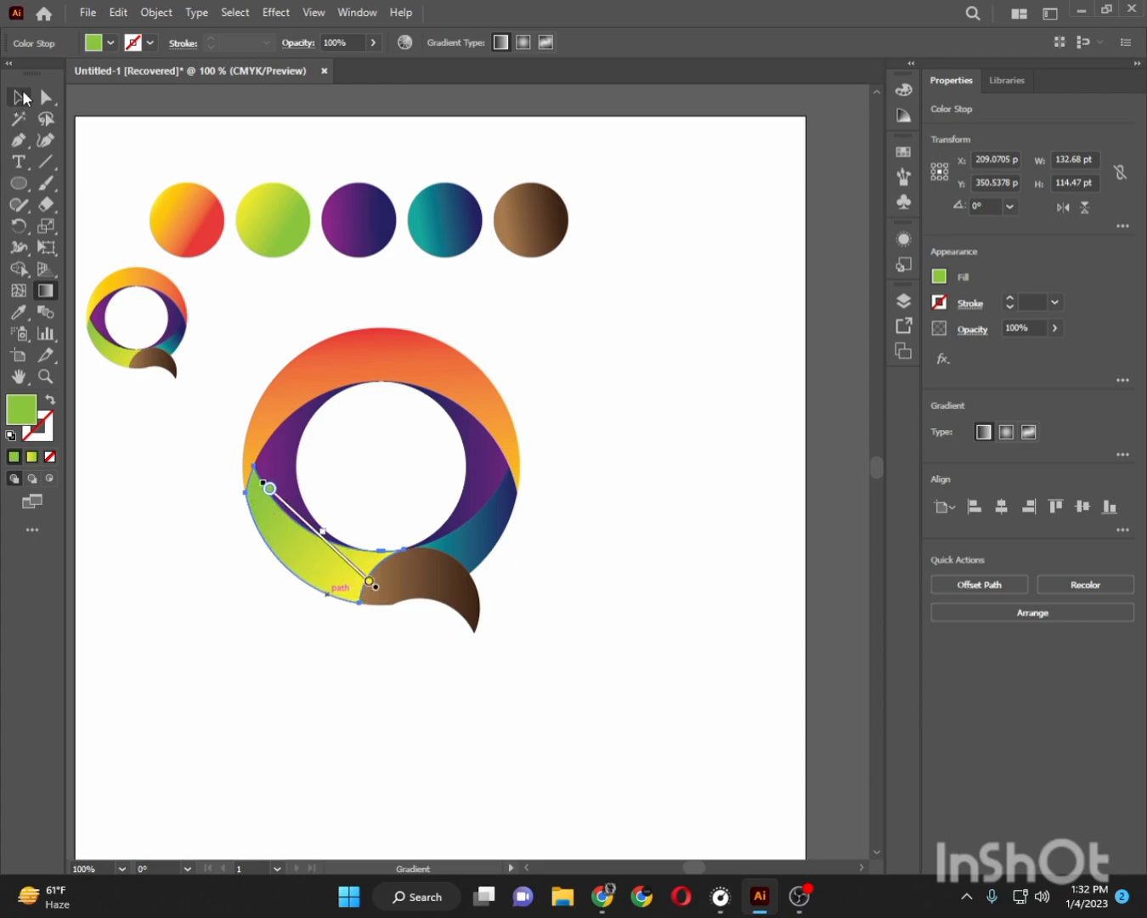
left_click(19, 96)
- Angle the teal piece's gradient diagonally up to the right
left_click(479, 517)
key("g")
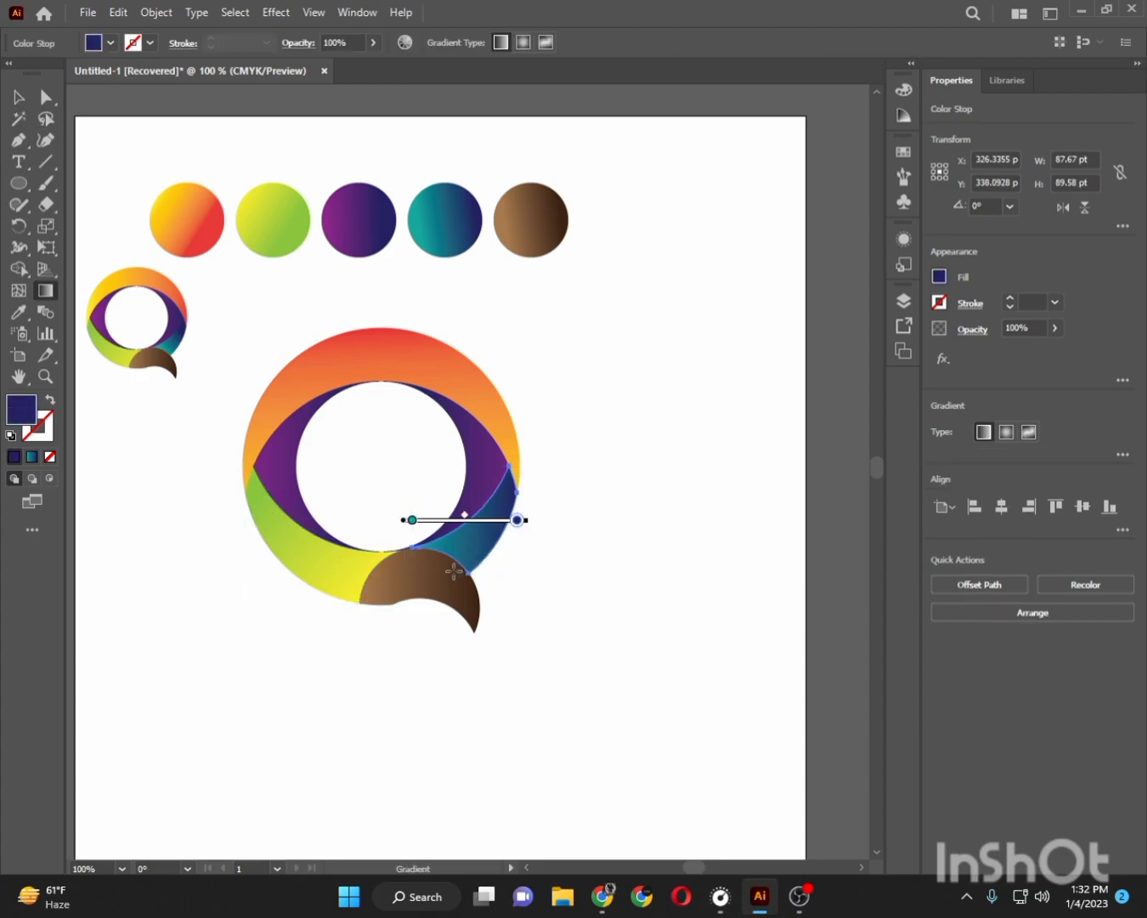
left_click_drag(448, 576, 514, 491)
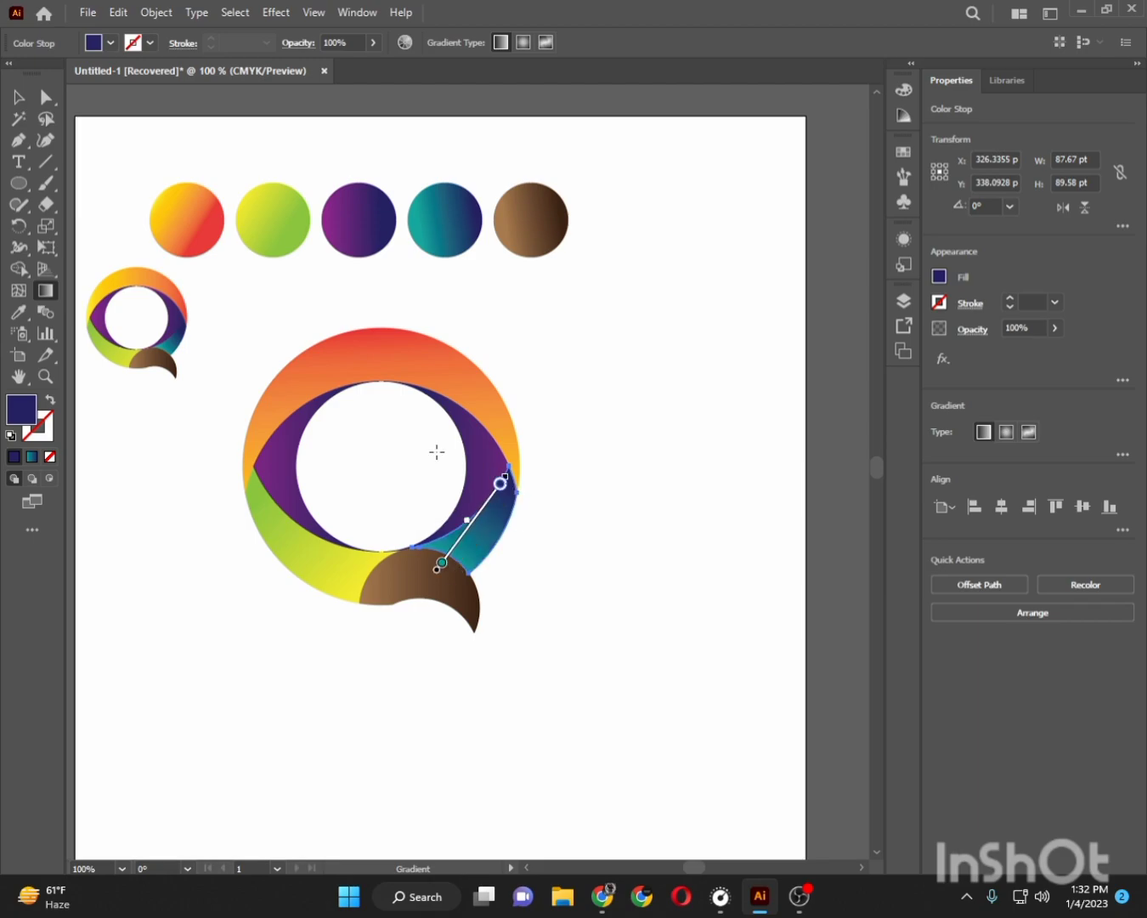
left_click(20, 97)
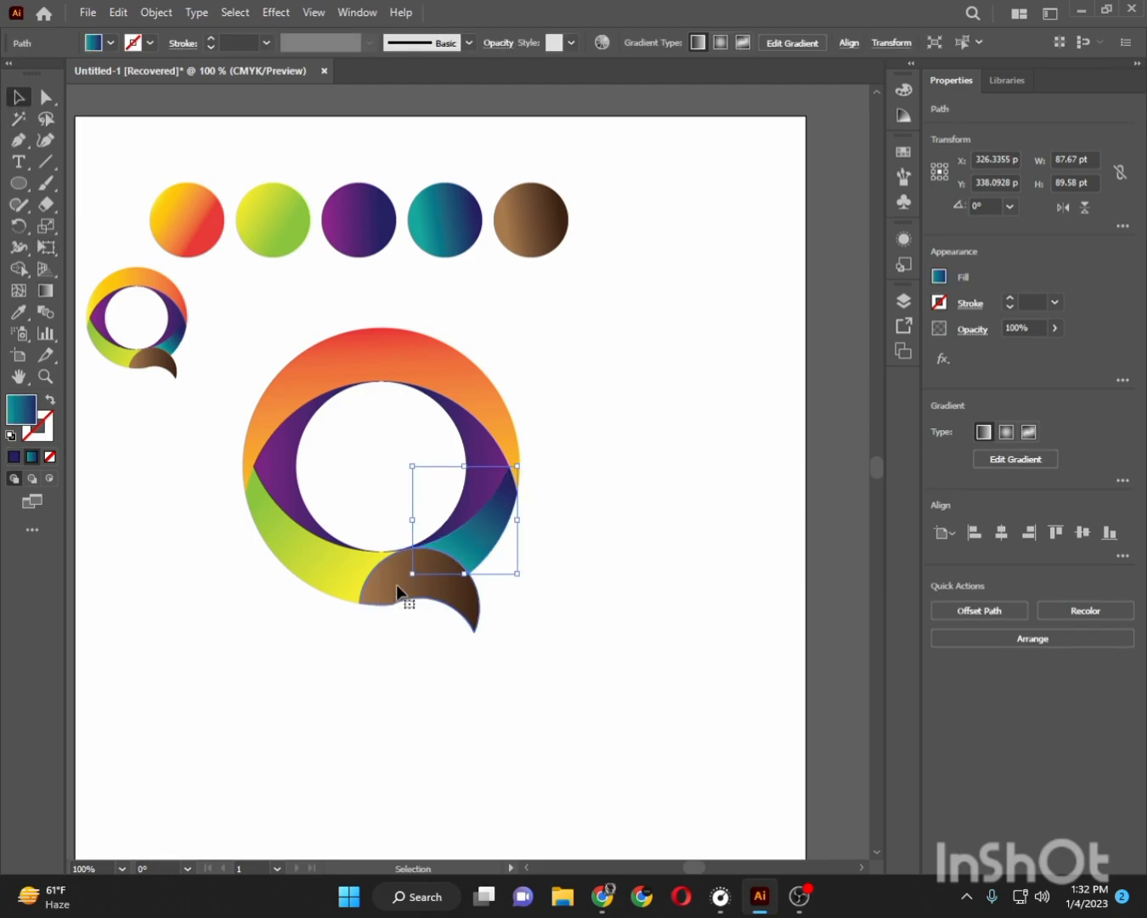
- Angle the brown tail's gradient diagonally down along the tail, then deselect
left_click(382, 599)
key("g")
mouse_move(380, 558)
left_mouse_down()
mouse_move(451, 598)
mouse_move(469, 621)
left_mouse_up()
left_click(19, 97)
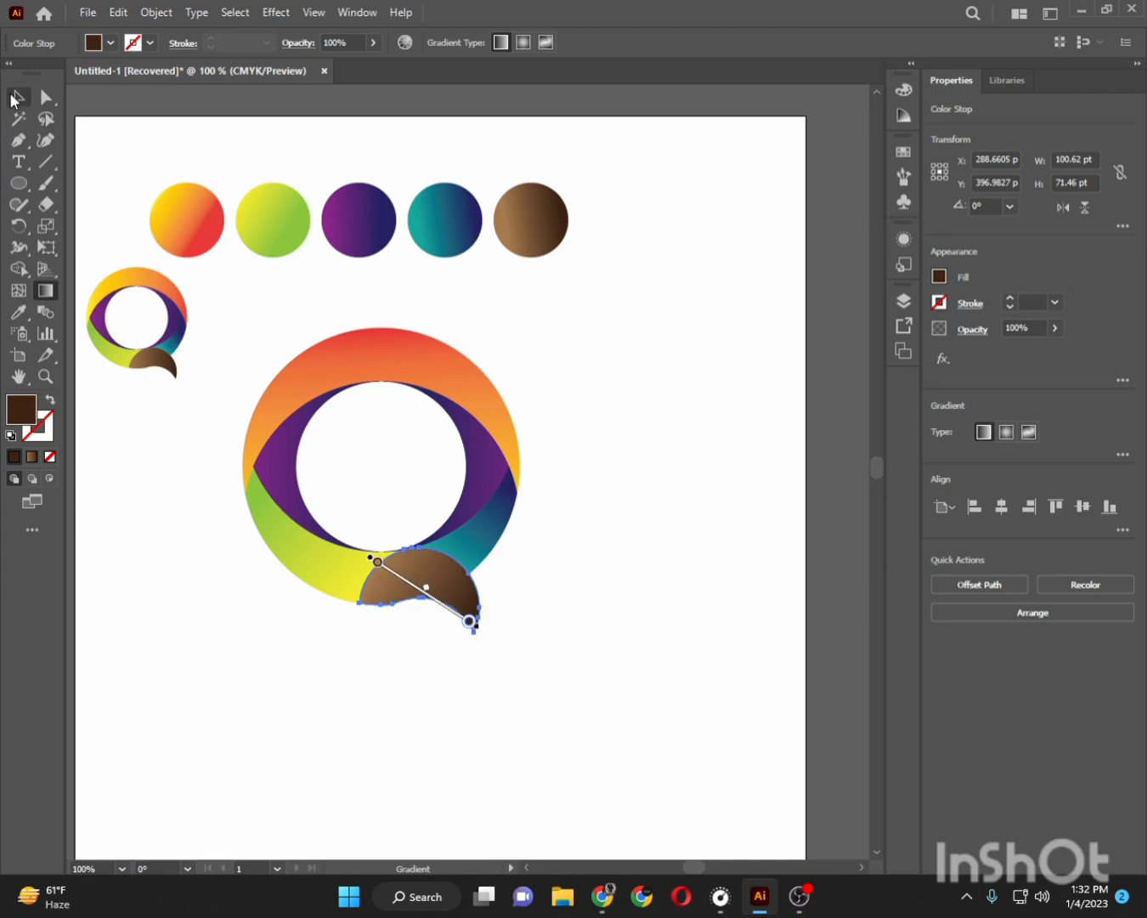
left_click(558, 384)
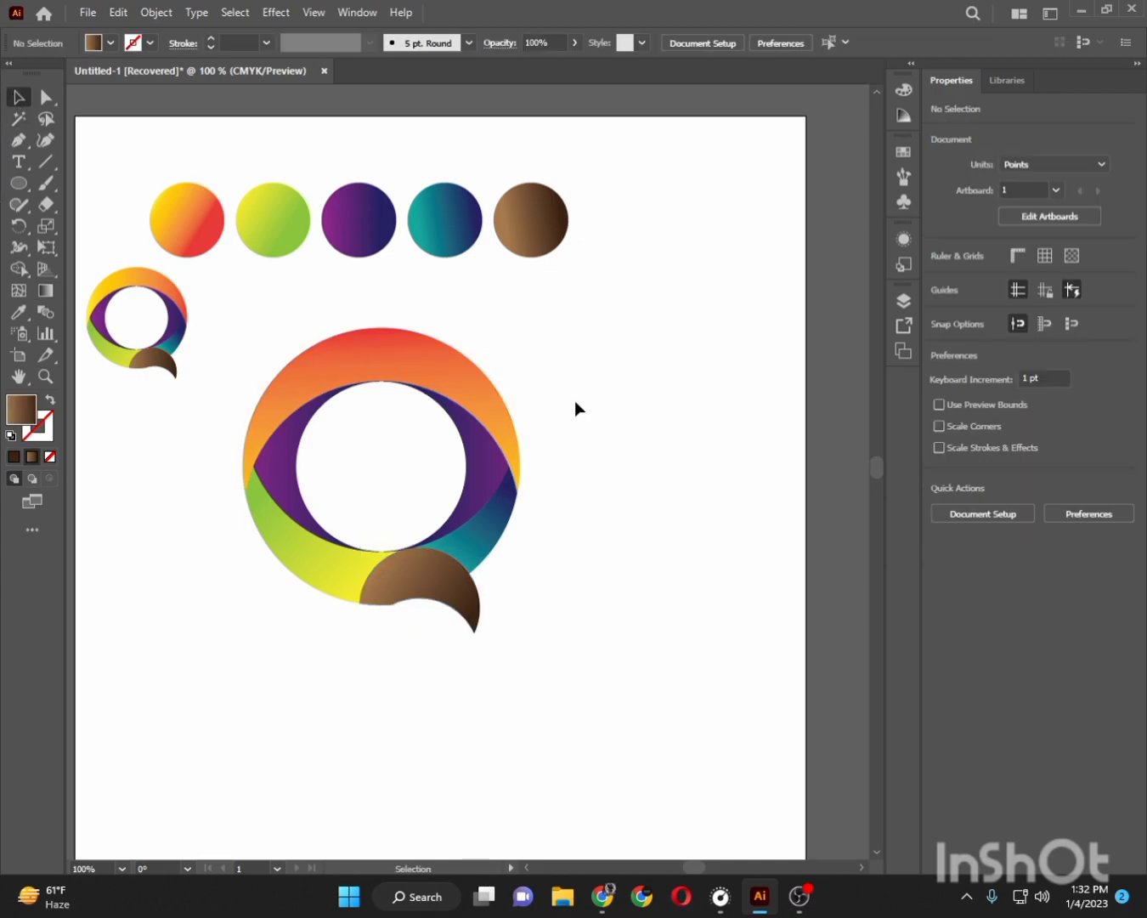
- Select the finished Q, close the fill swatches without changes, and bring OBS Studio forward
left_click_drag(245, 332, 540, 700)
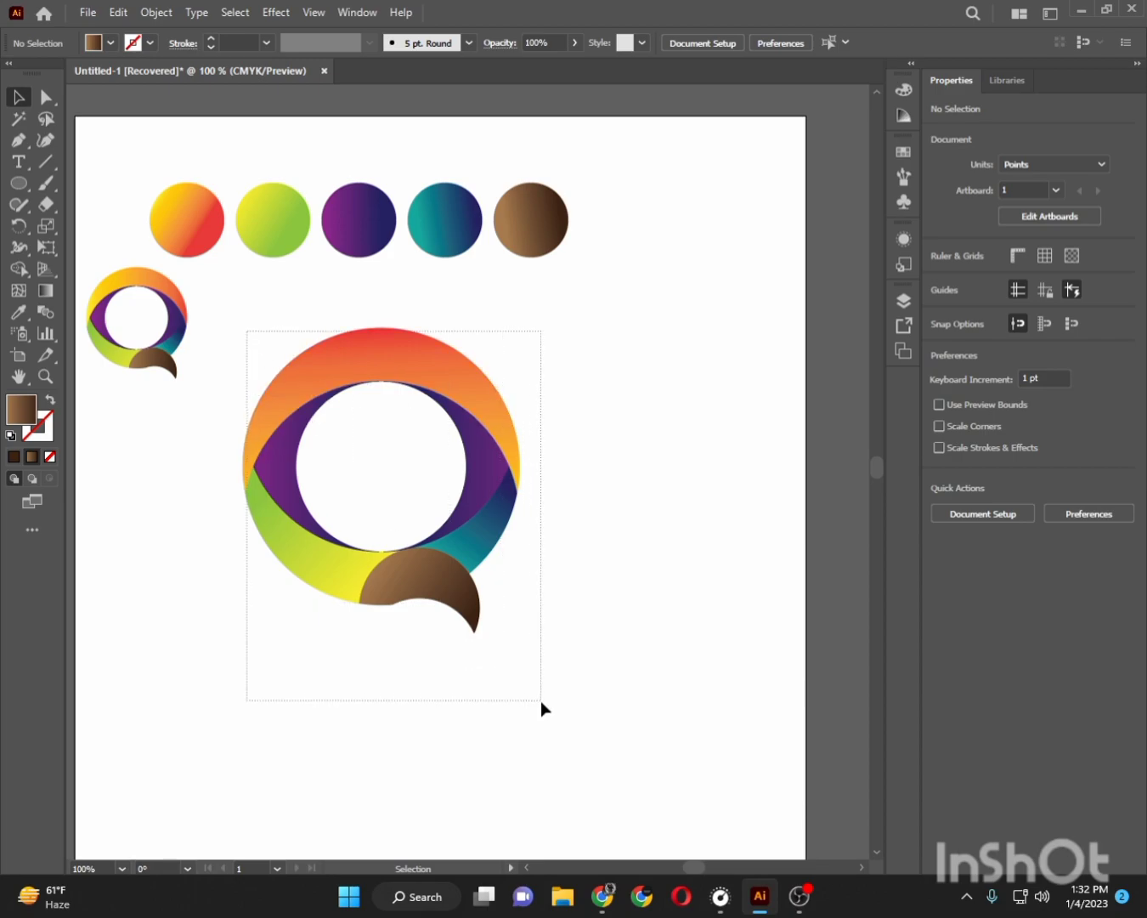
left_click(151, 42)
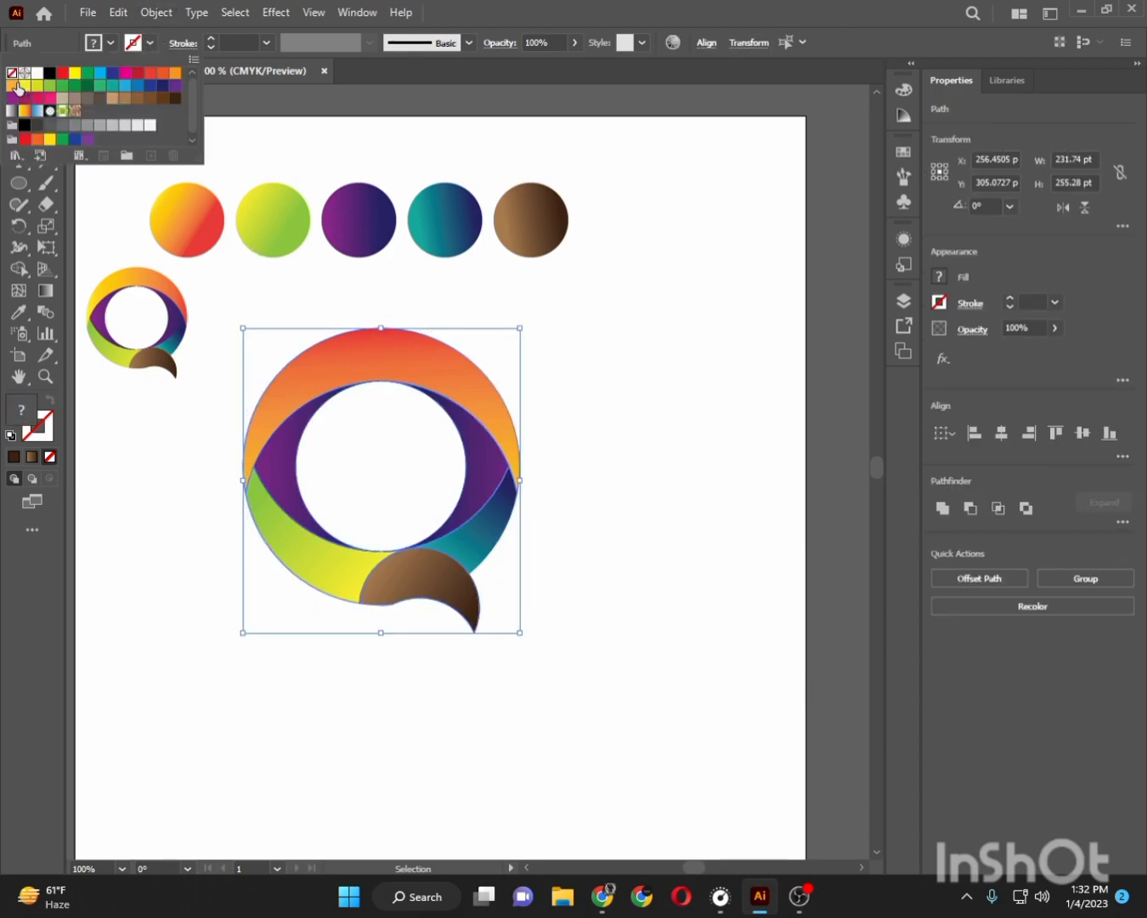
left_click(197, 525)
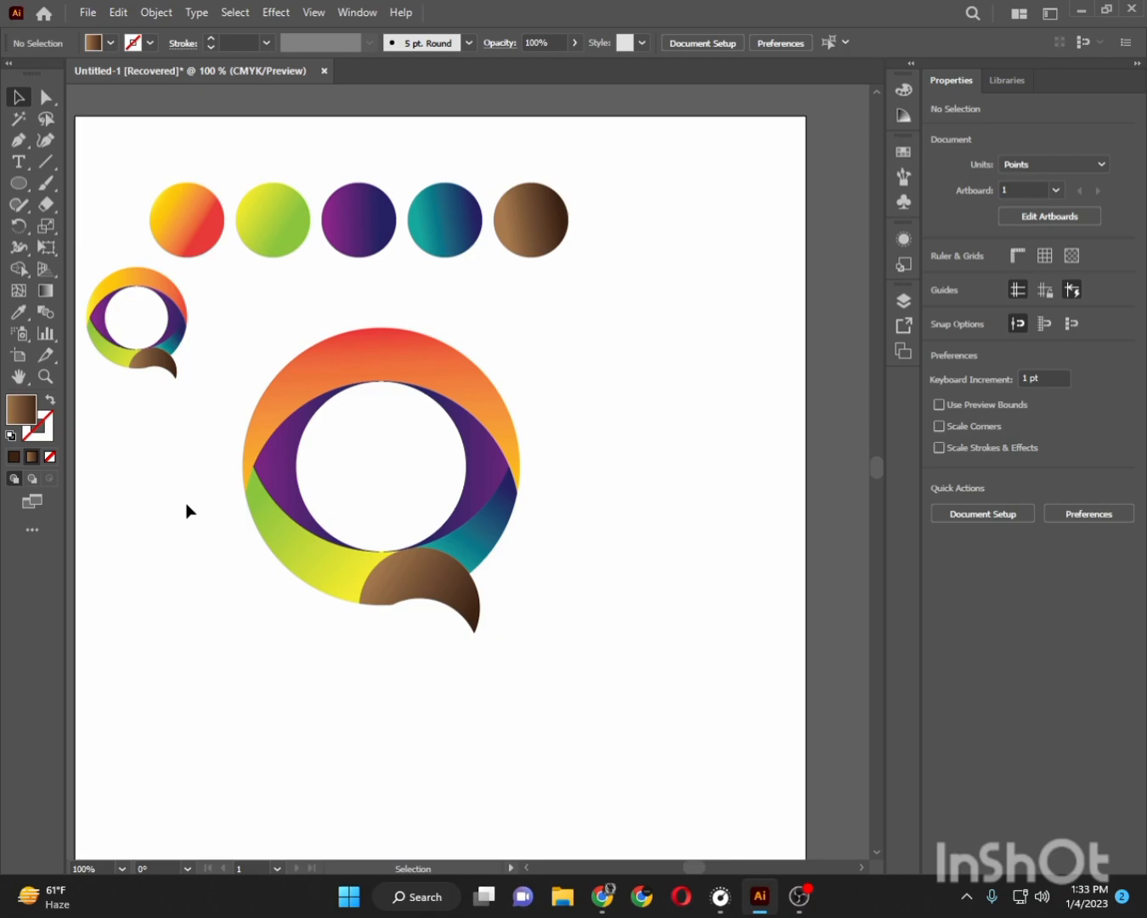
left_click(799, 896)
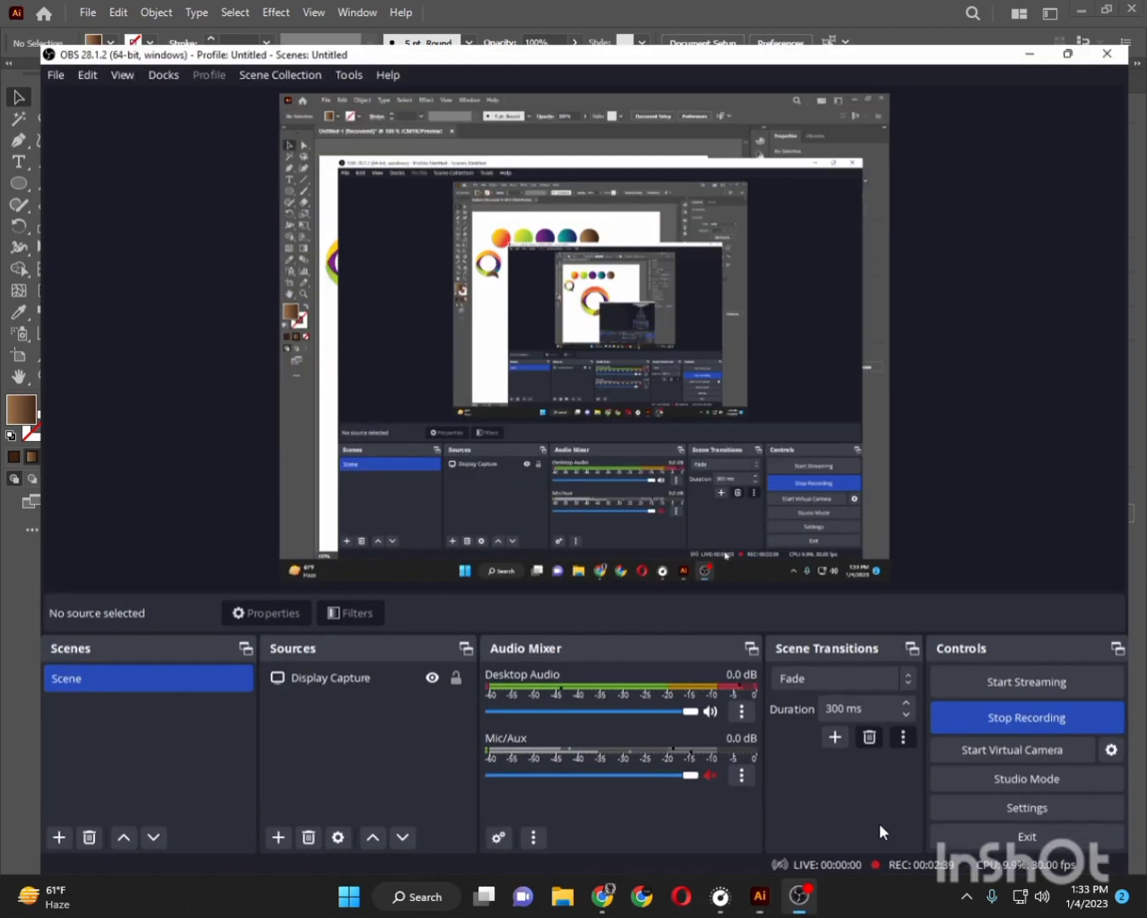